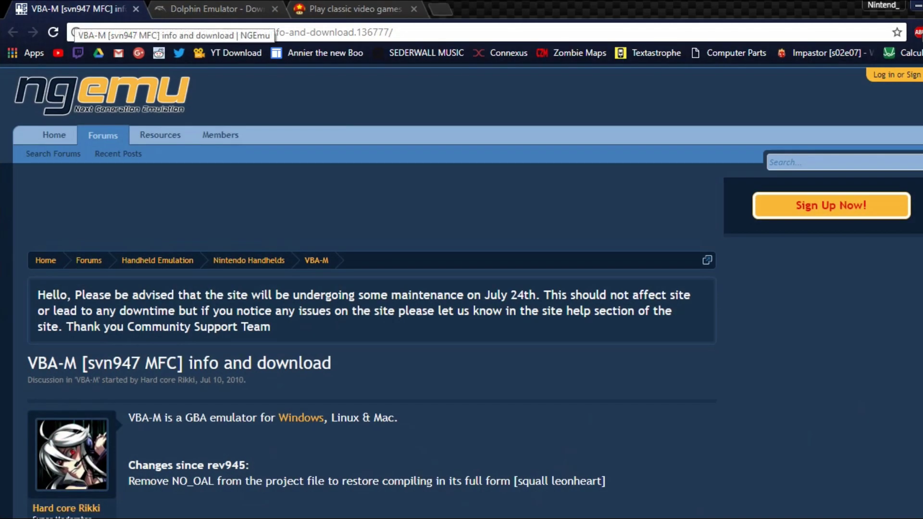
- Find the SourceForge download link for VBA-M in the forum thread
scroll(250, 260, "down", 2)
scroll(222, 239, "down", 1)
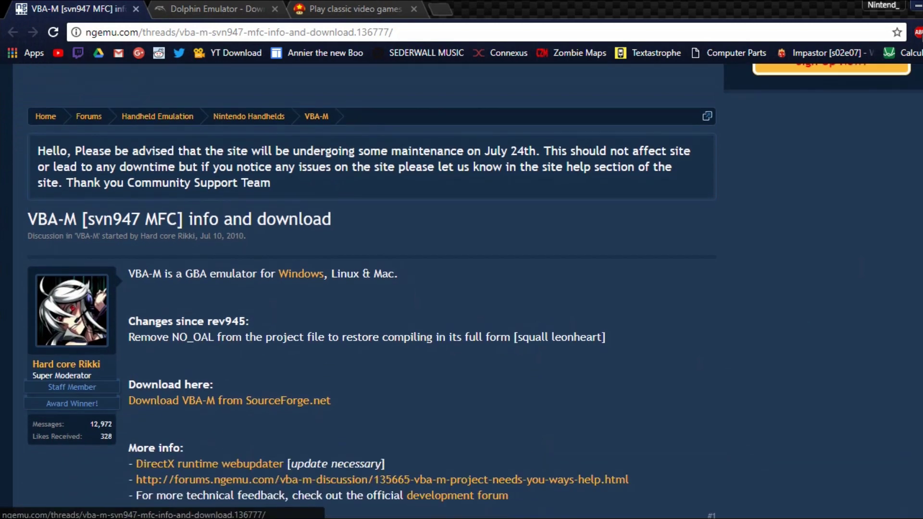
left_click_drag(331, 402, 171, 402)
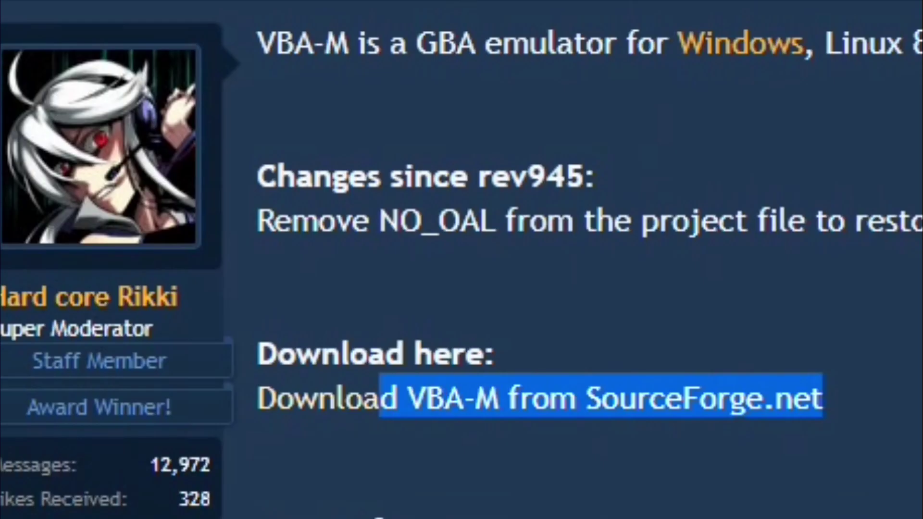
left_click_drag(380, 399, 258, 400)
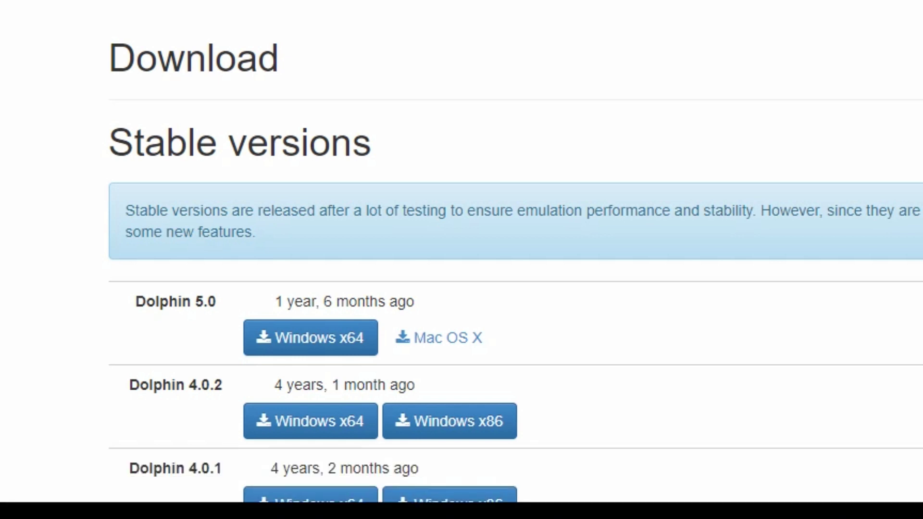
- Examine the Dolphin 5.0 and 4.0.2 entries among the stable versions, and look through the list of BIOS files
left_click_drag(136, 301, 160, 301)
left_click(159, 302)
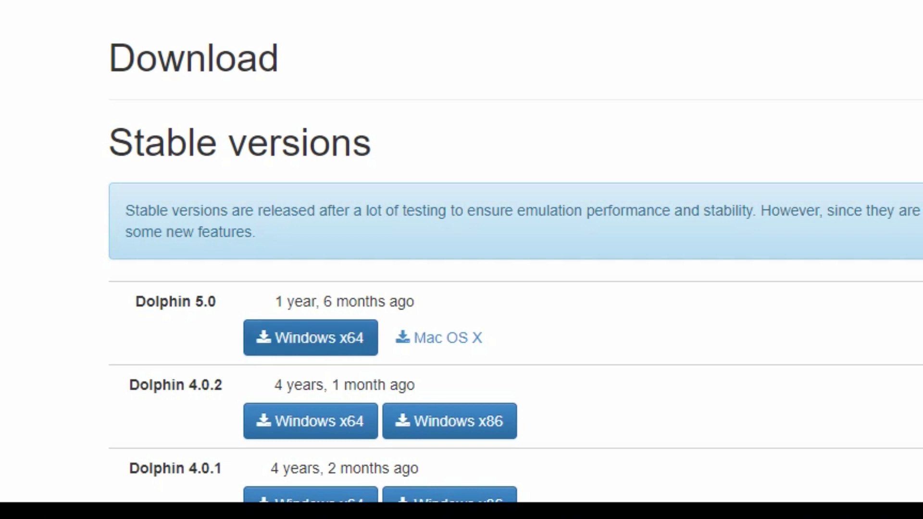
scroll(481, 262, "down", 2)
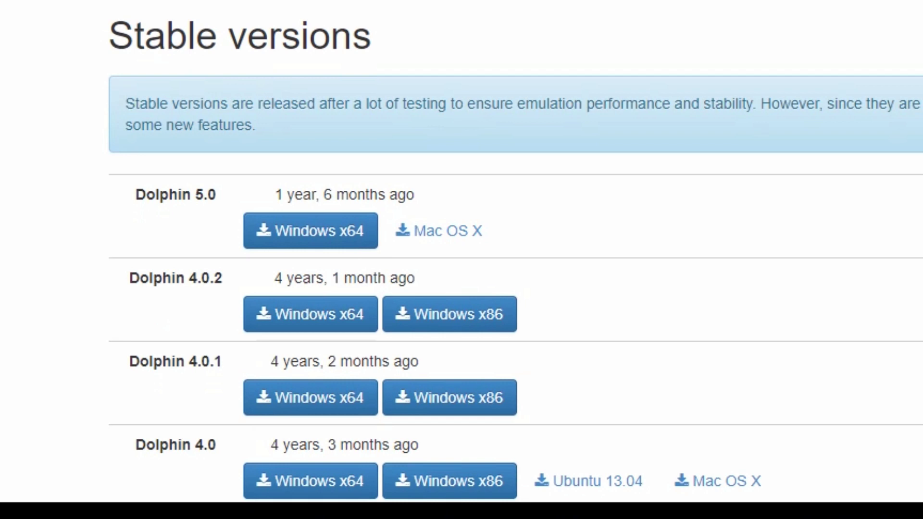
left_click_drag(129, 278, 223, 279)
left_click(225, 280)
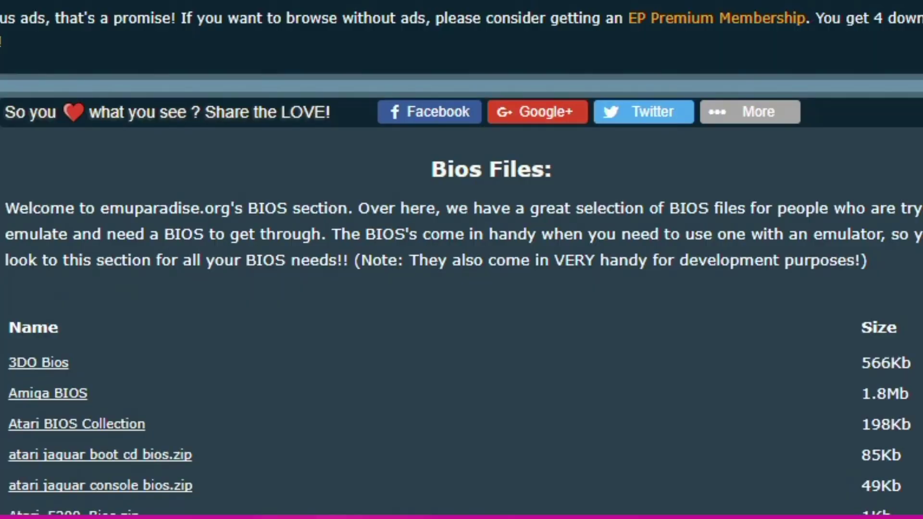
scroll(461, 260, "down", 10)
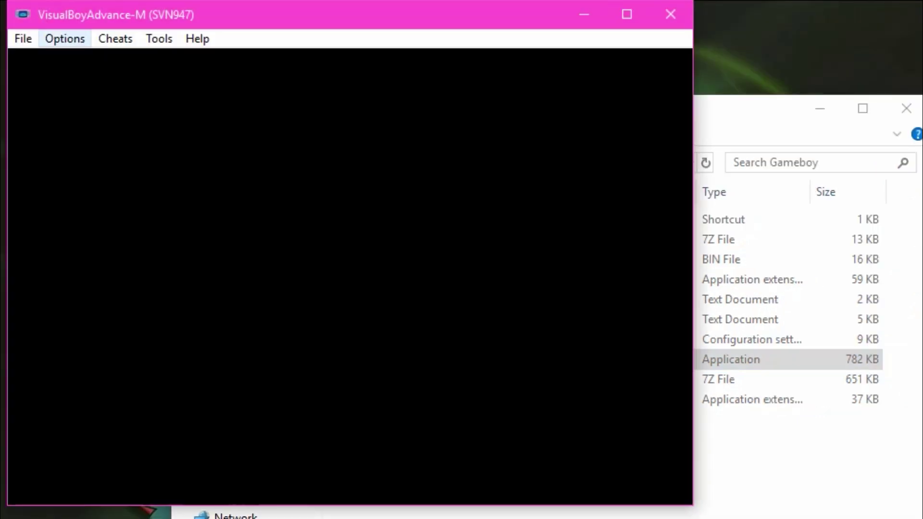
- Set the emulator's video output to 2x window size
left_click(65, 38)
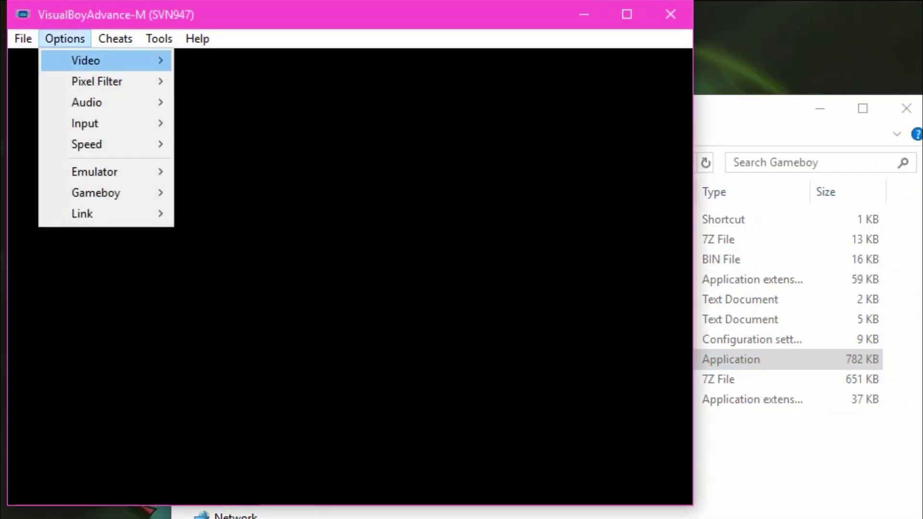
mouse_move(106, 123)
mouse_move(96, 60)
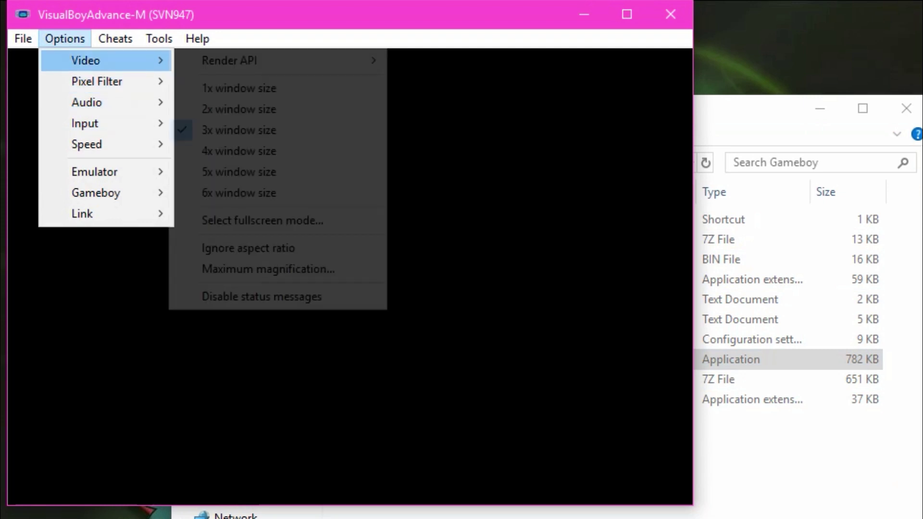
mouse_move(250, 61)
left_click(239, 109)
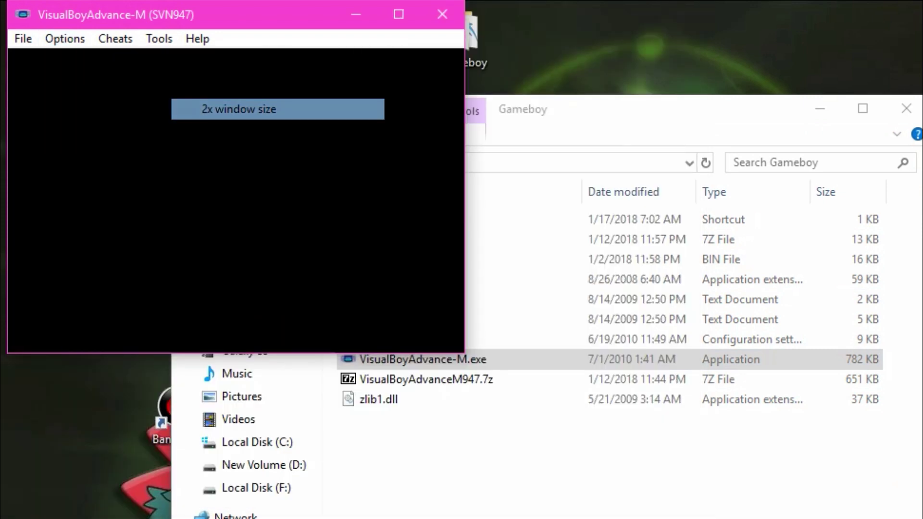
- Set the emulator's video output to 1x window size and try to enlarge the window by its corner
left_click(65, 38)
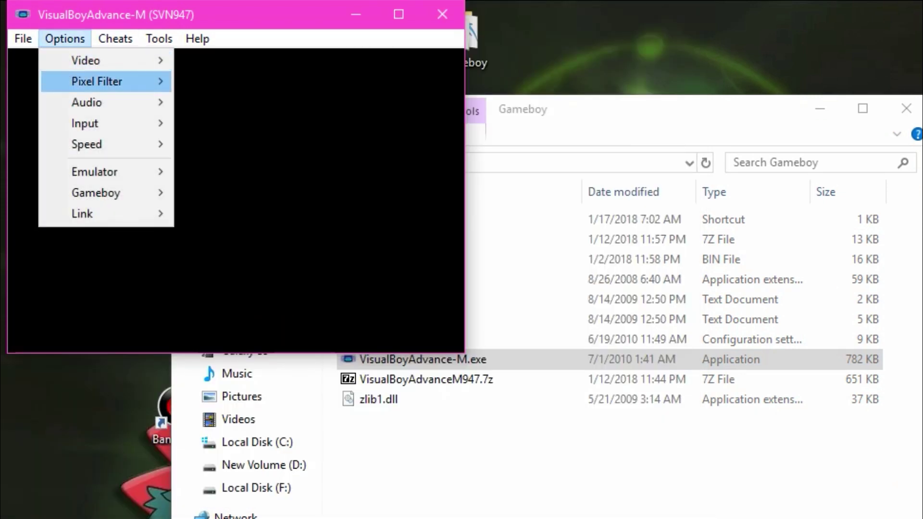
mouse_move(85, 61)
left_click(239, 88)
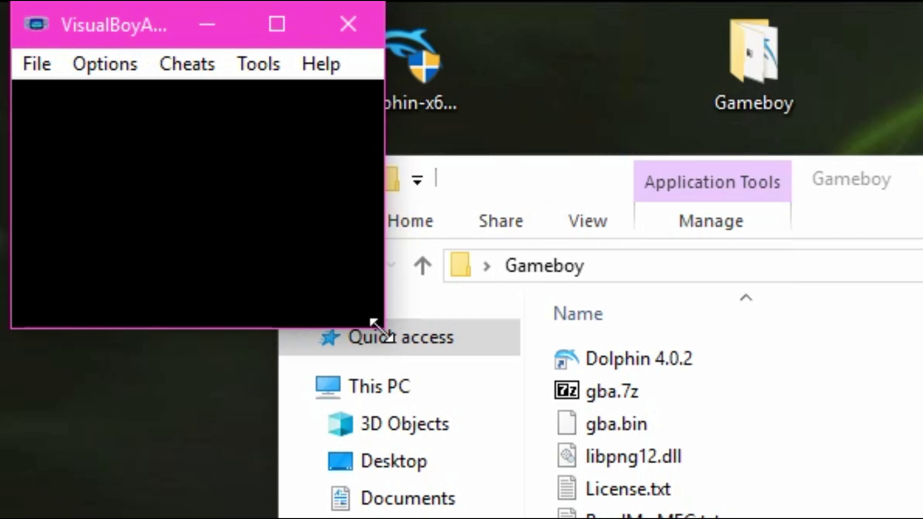
left_click_drag(375, 327, 918, 517)
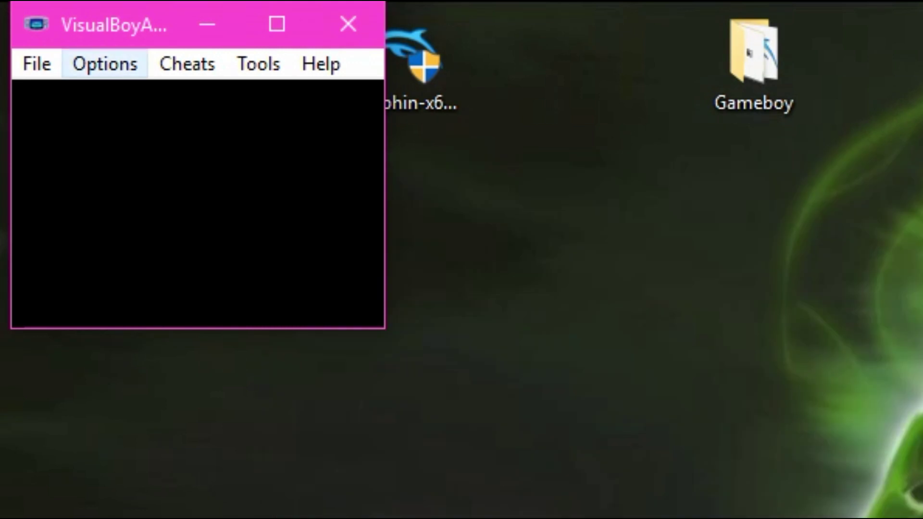
- Turn off the emulator's Pause when inactive option
left_click(104, 64)
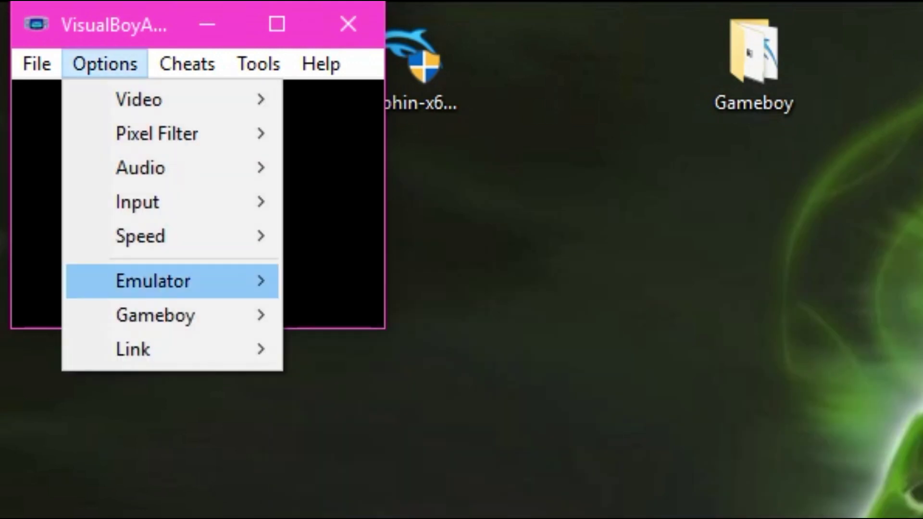
mouse_move(170, 281)
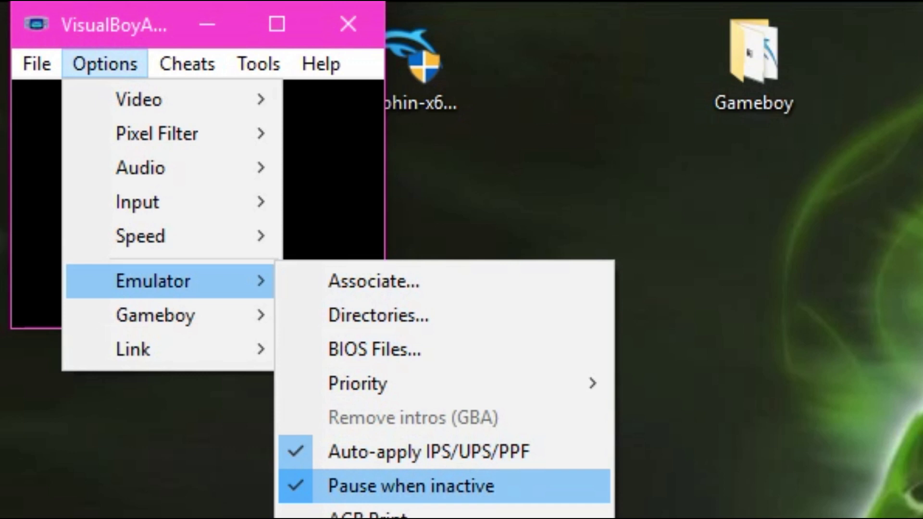
left_click(411, 486)
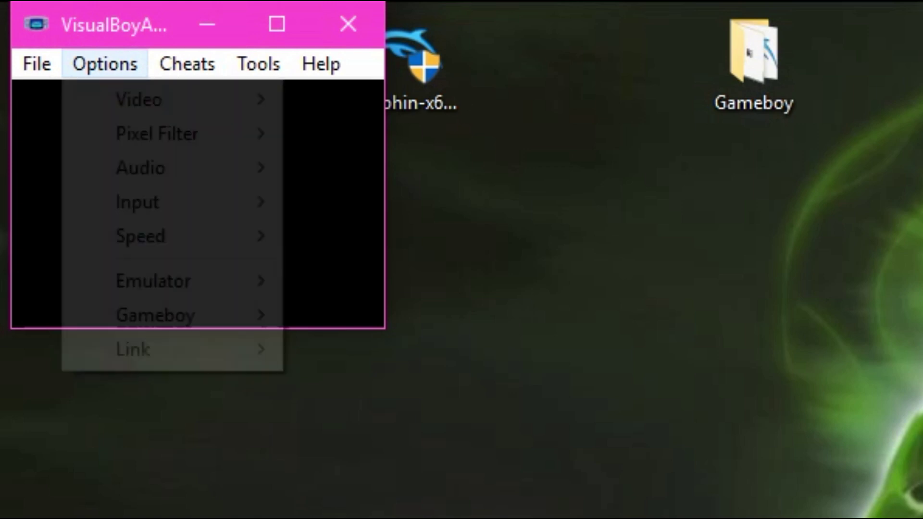
- Enable the Game Boy Advance BIOS file and set it to gba.bin from the Gameboy folder on the desktop
mouse_move(140, 236)
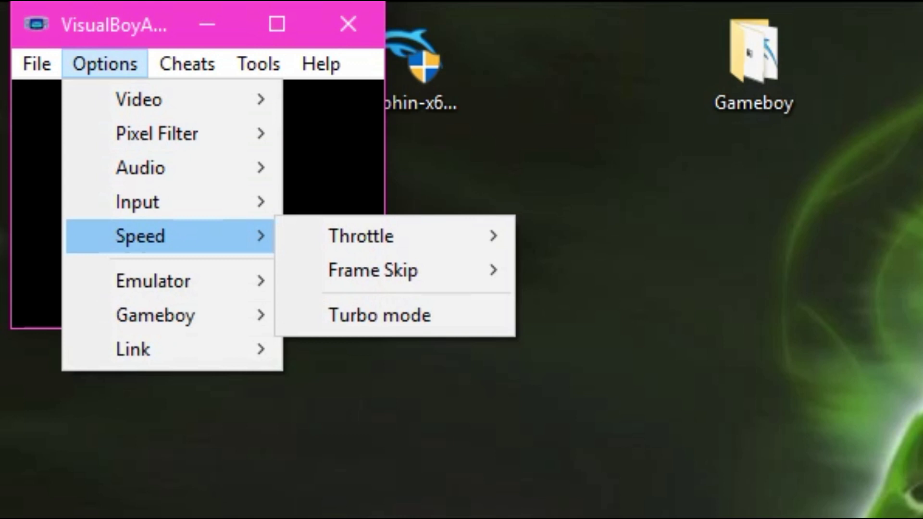
mouse_move(153, 281)
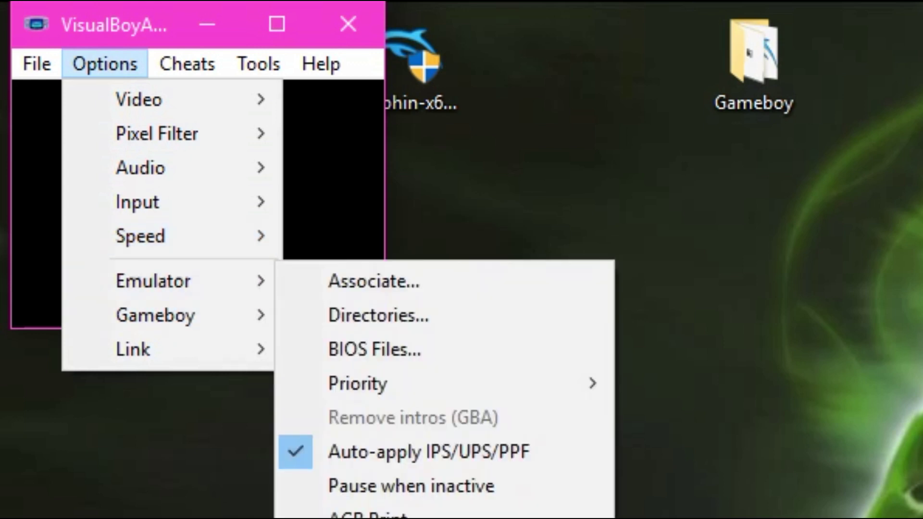
left_click(375, 349)
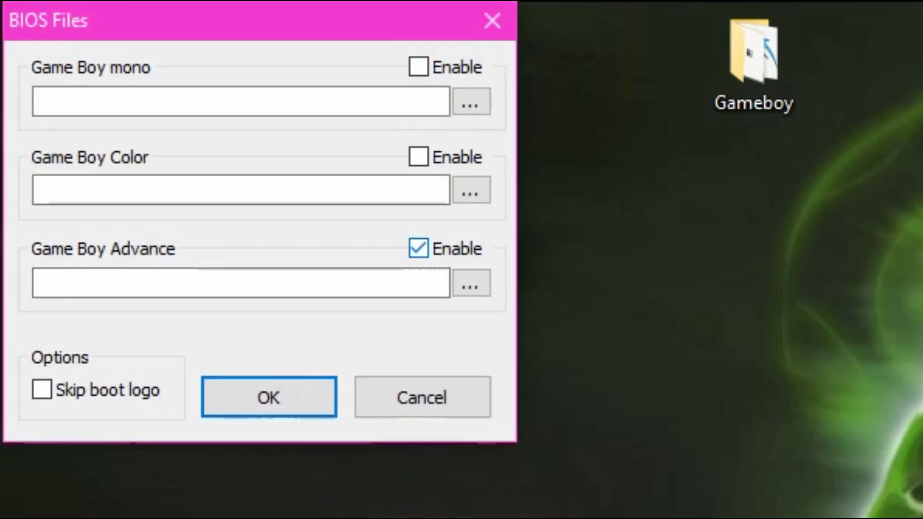
left_click(472, 284)
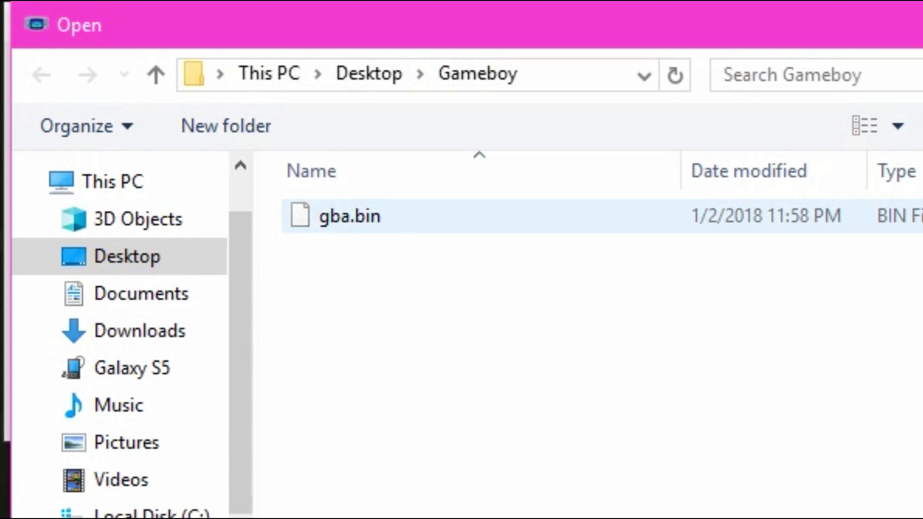
double_click(413, 221)
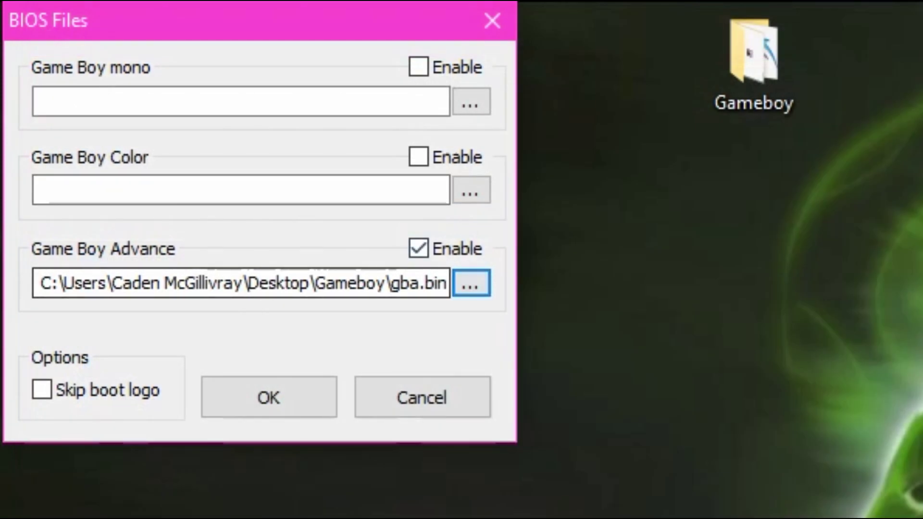
left_click(268, 398)
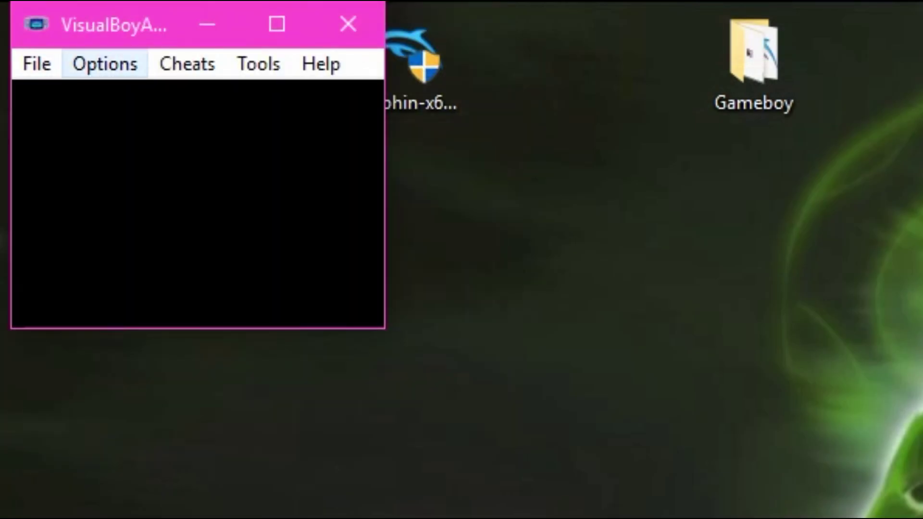
left_click(105, 64)
key("Right")
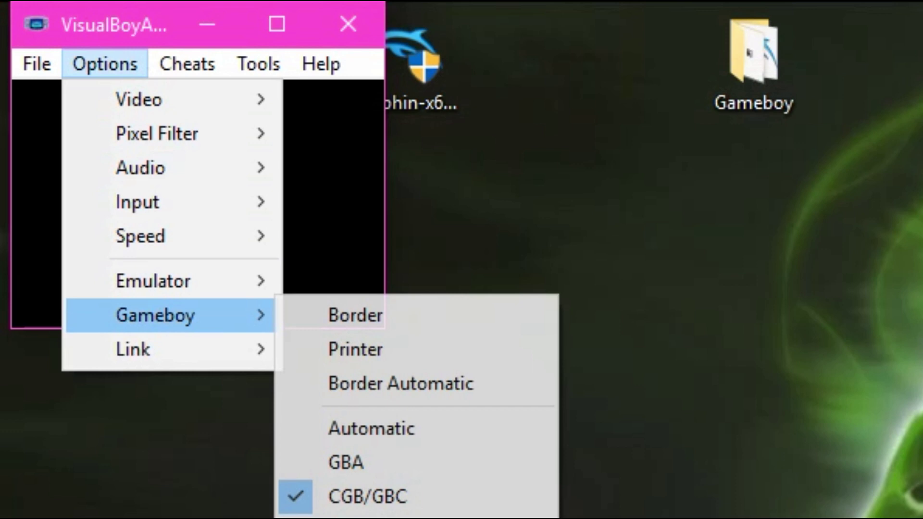
key("Left")
key("Up")
key("Right")
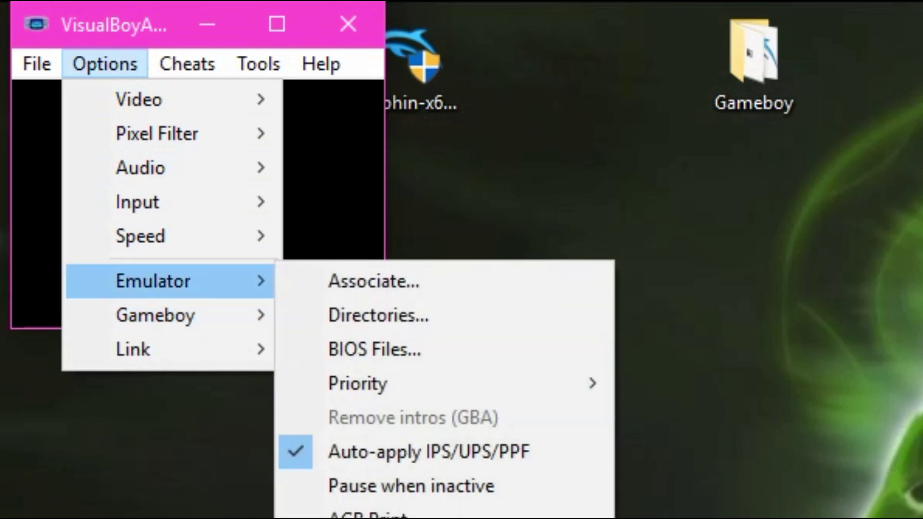
key("Left")
key("Left")
key("Right")
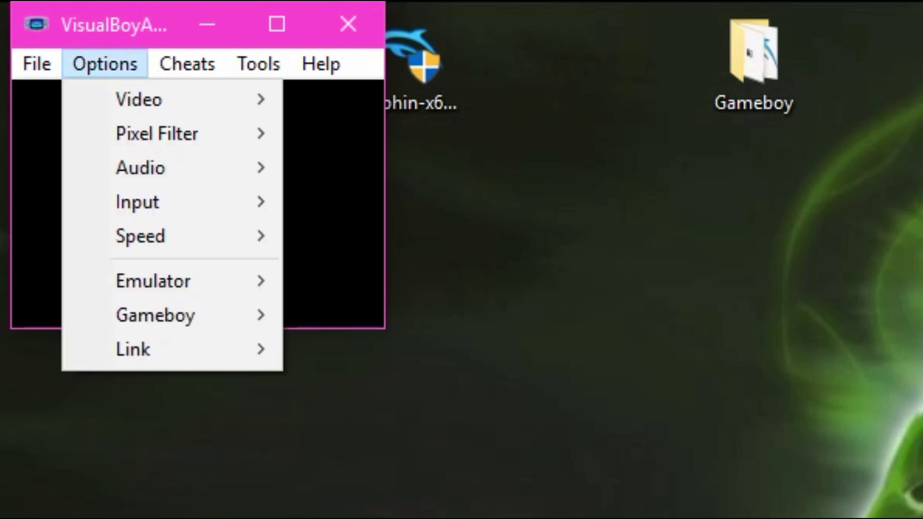
- Close the emulator and run VisualBoyAdvance-M.exe from the Gameboy folder as four separate windows, clearing the folder out of view
left_click(355, 24)
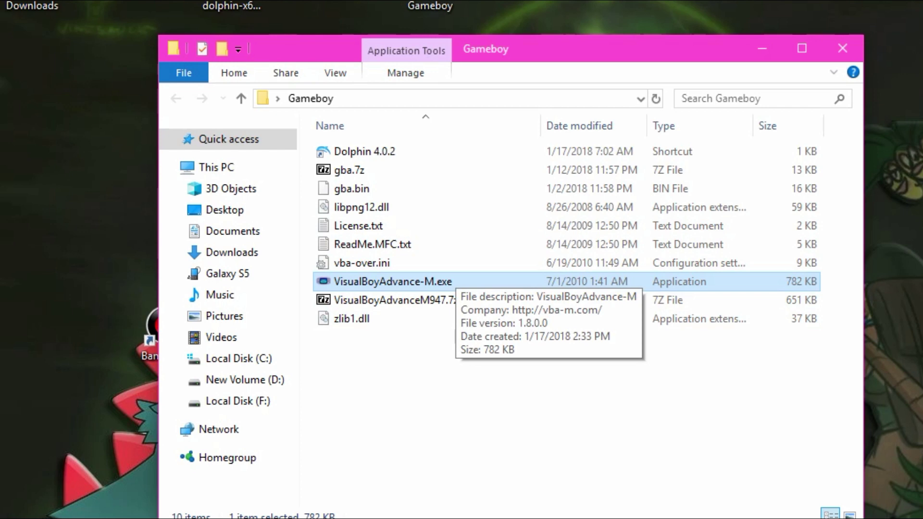
double_click(455, 282)
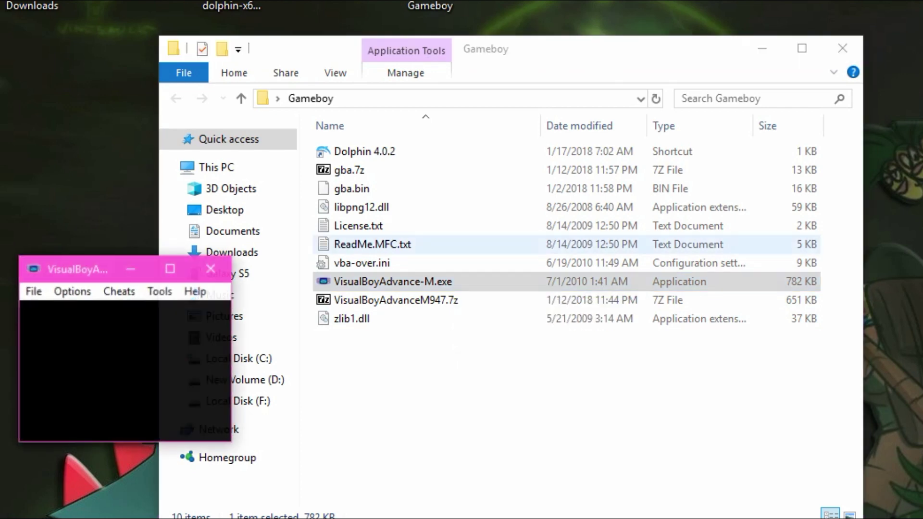
left_click(763, 48)
- Arrange the four emulator windows on the desktop in a two-by-two layout without overlap
left_click_drag(121, 275, 324, 393)
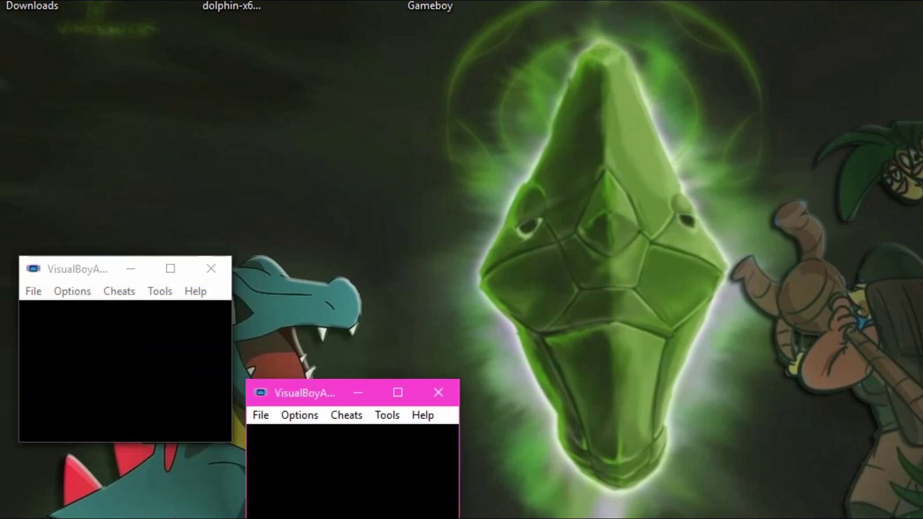
left_click_drag(98, 253, 332, 82)
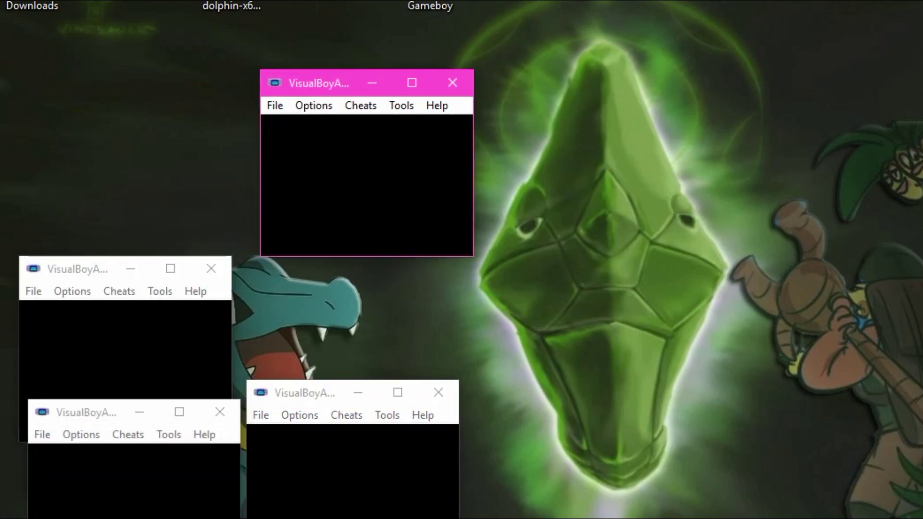
left_click_drag(77, 263, 68, 81)
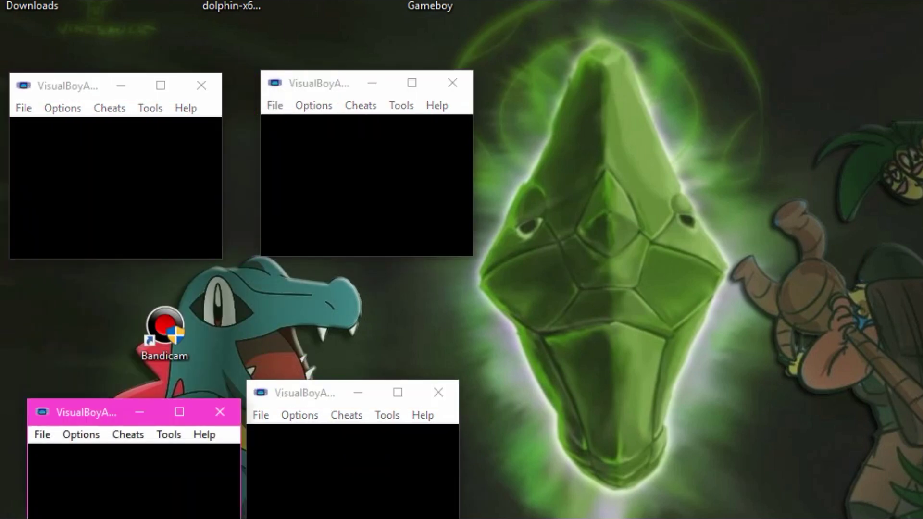
left_click_drag(103, 412, 99, 368)
- In the first emulator's input Config 1, map the directions to Joy 3 Up, Down, Left and Right, A to Button 0, and B to Button 2
left_click(63, 108)
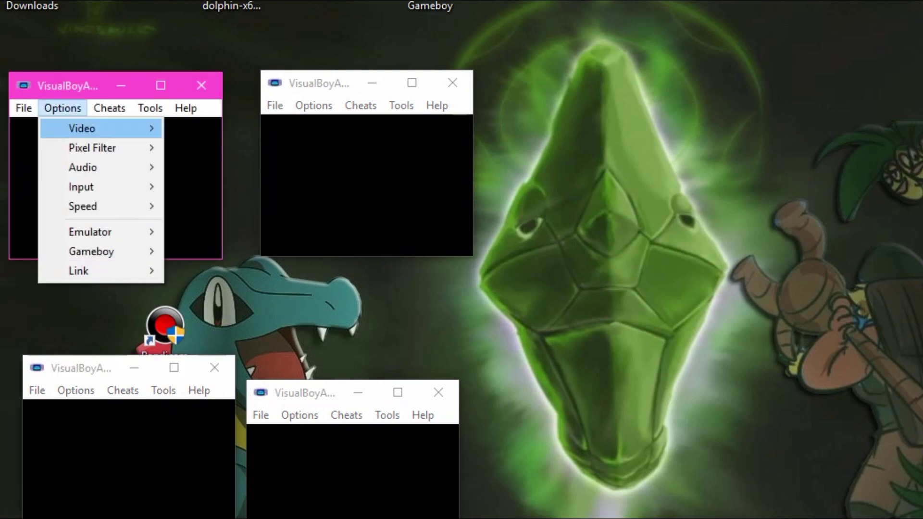
mouse_move(89, 232)
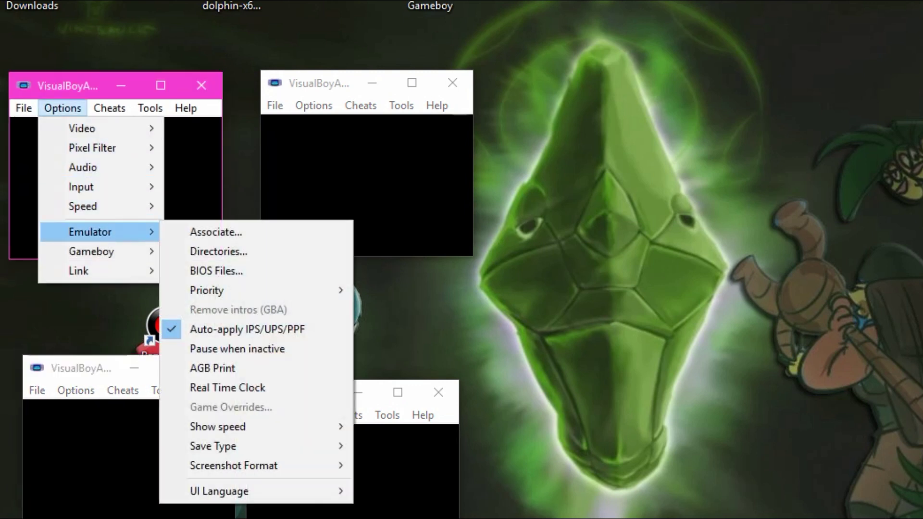
mouse_move(81, 188)
mouse_move(197, 187)
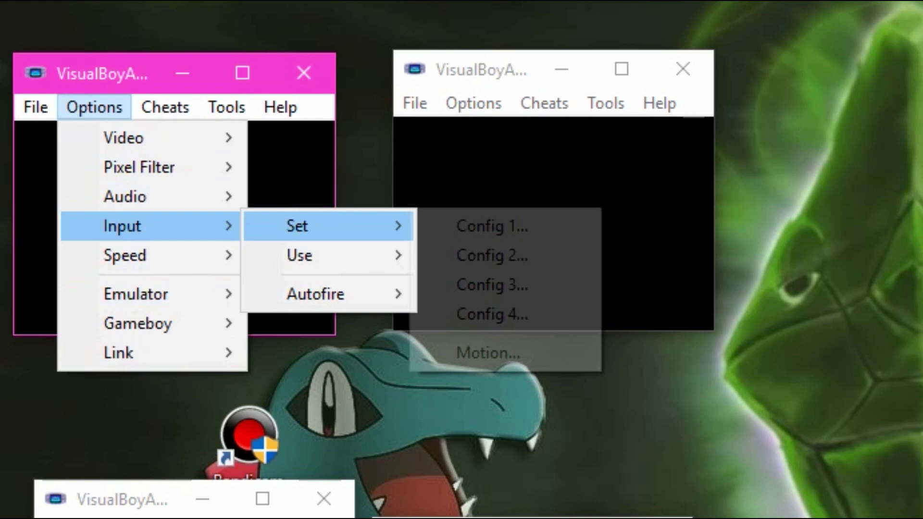
left_click(490, 226)
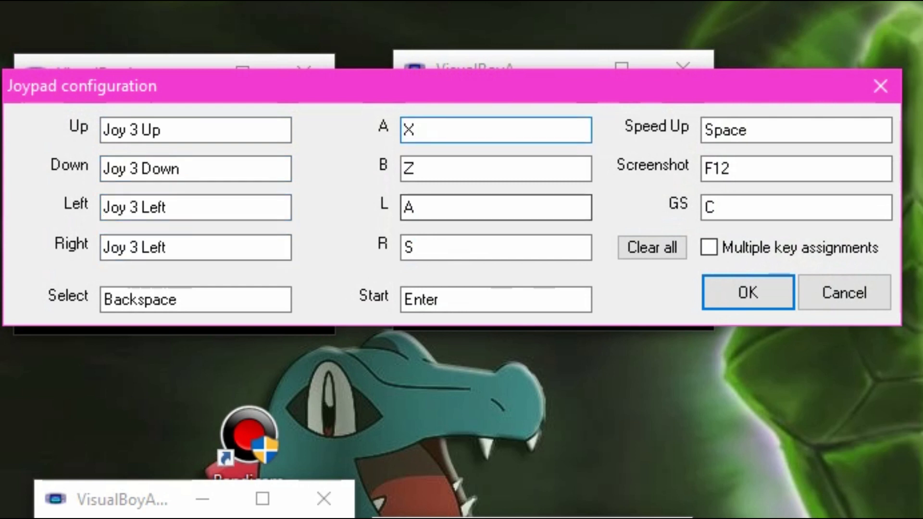
left_click(202, 247)
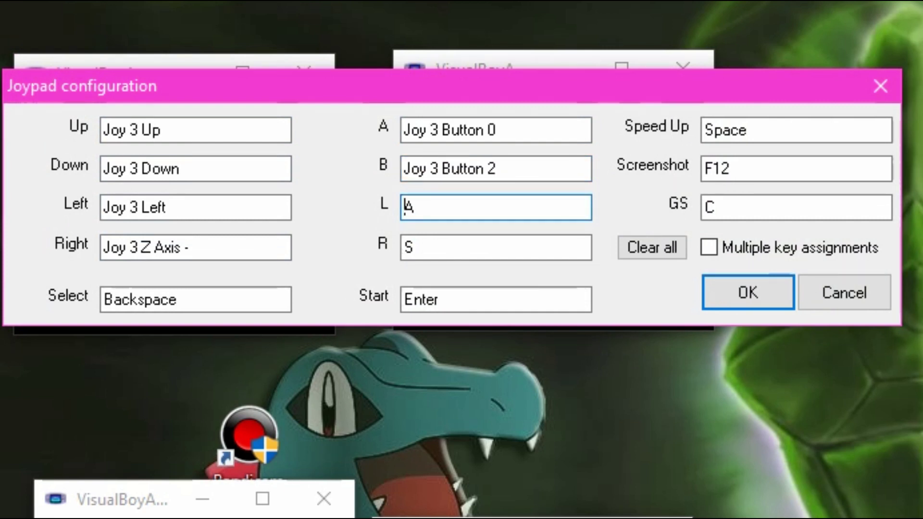
left_click(197, 130)
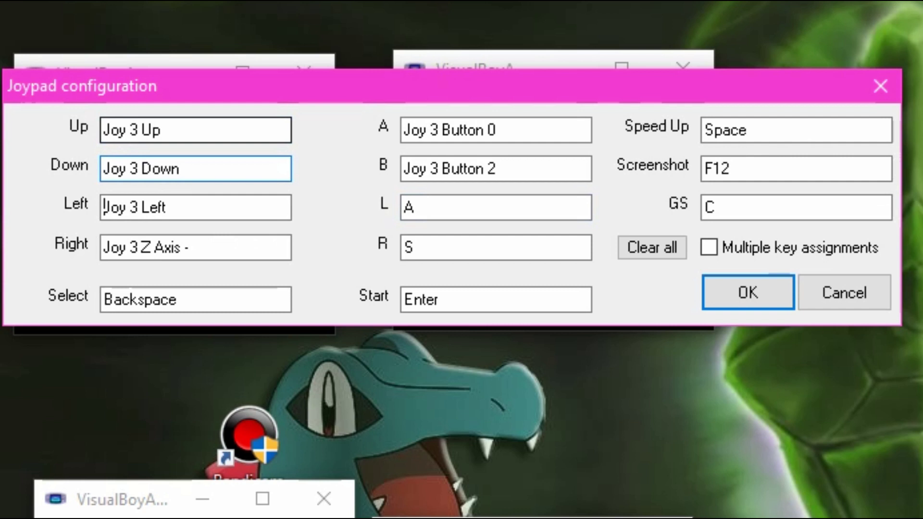
left_click(196, 248)
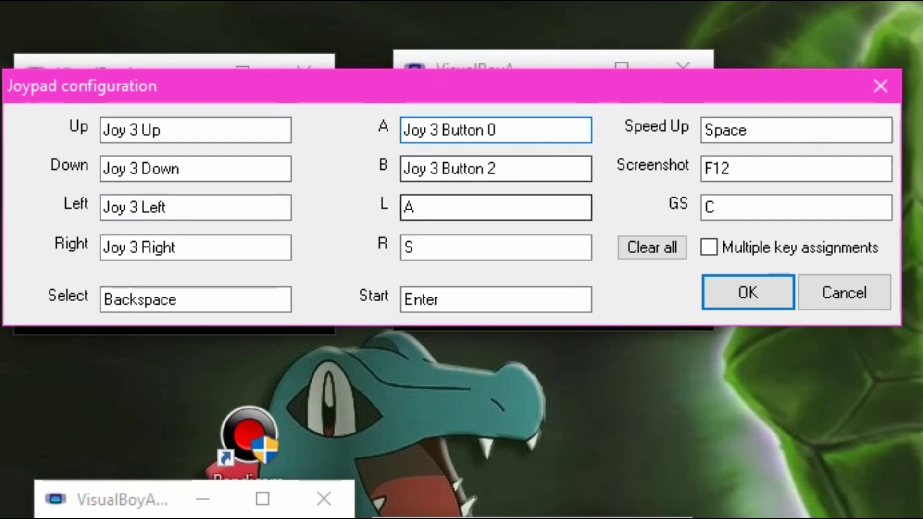
- Map L to Joy 3 Z Axis +, R to Z Axis -, Select to Button 6 and Start to Button 7, and save the configuration
left_click(497, 208)
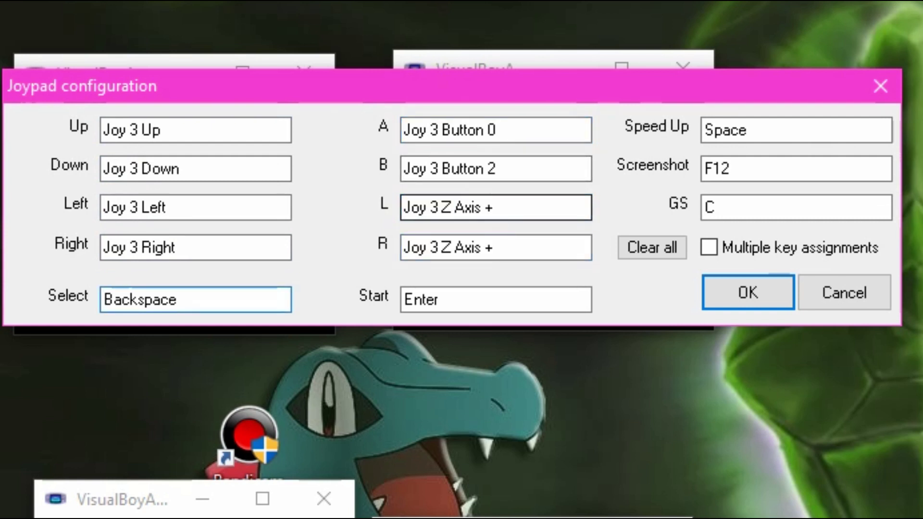
left_click(496, 248)
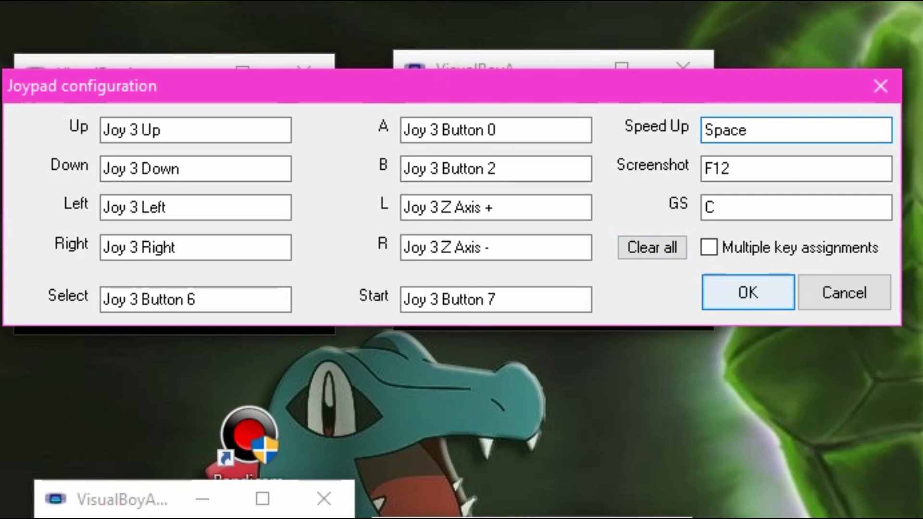
left_click(748, 293)
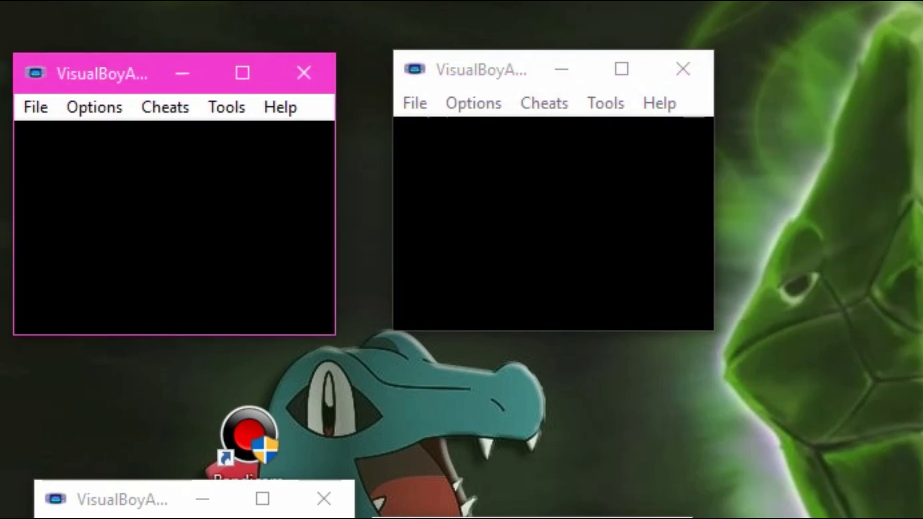
- In the second emulator's input Config 2, map all directions and buttons to Joy 2, with A as Button 0 and B as Button 2, and save
left_click(474, 103)
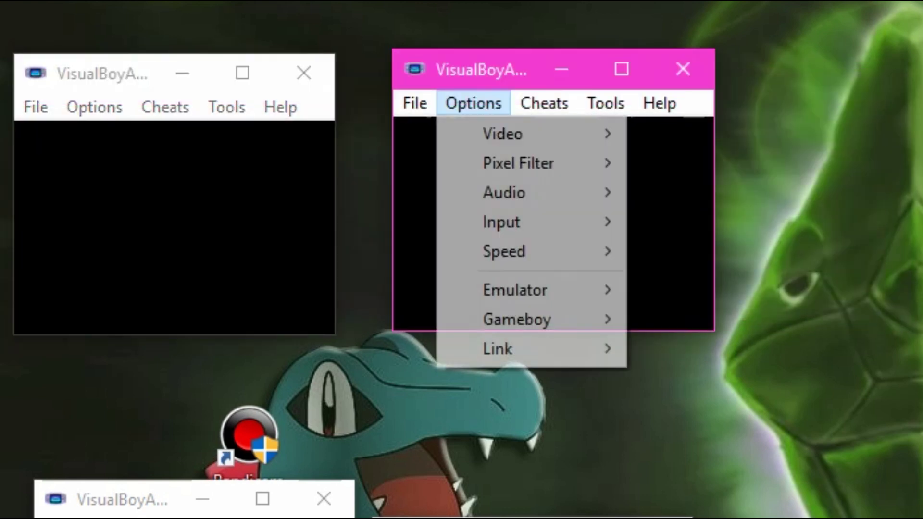
mouse_move(501, 223)
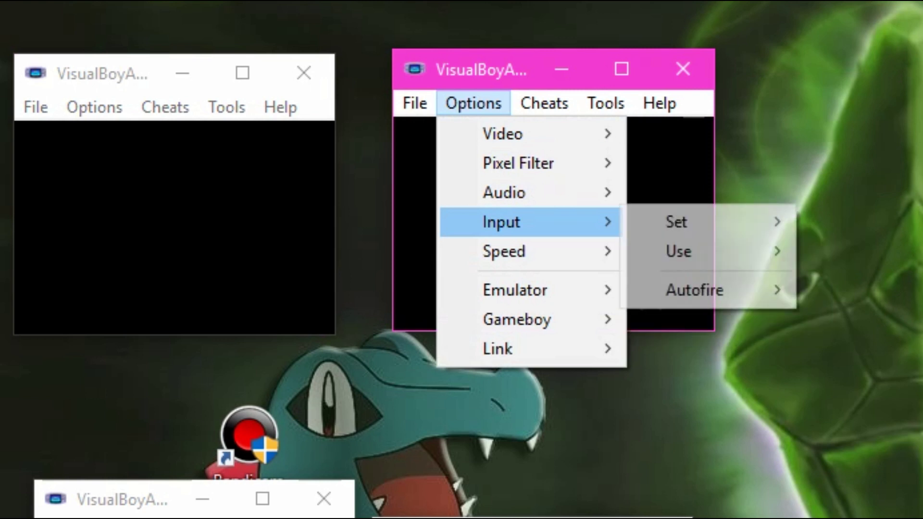
mouse_move(678, 251)
mouse_move(676, 222)
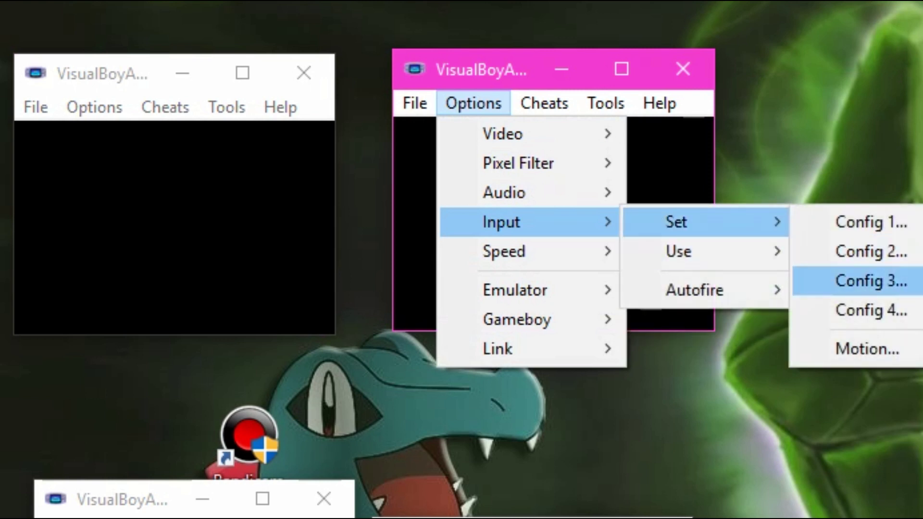
left_click(870, 251)
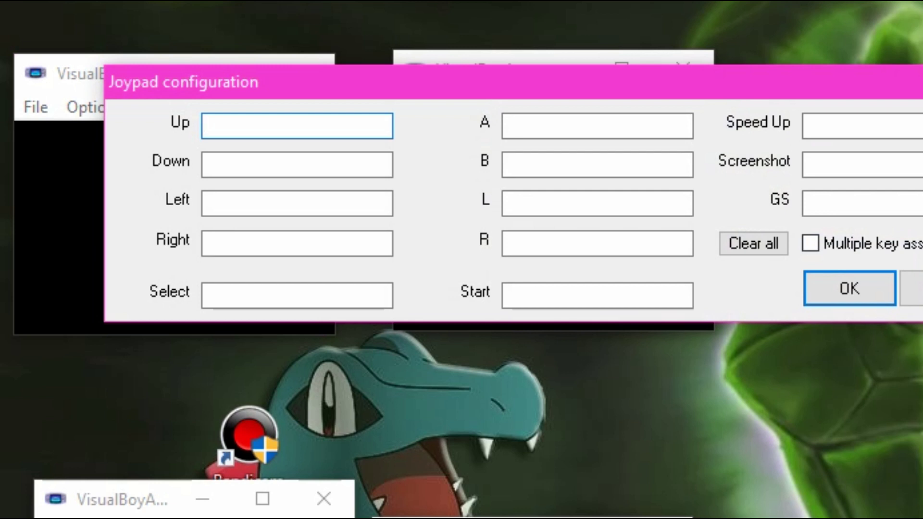
key("Up")
key("Down")
key("Left")
key("Right")
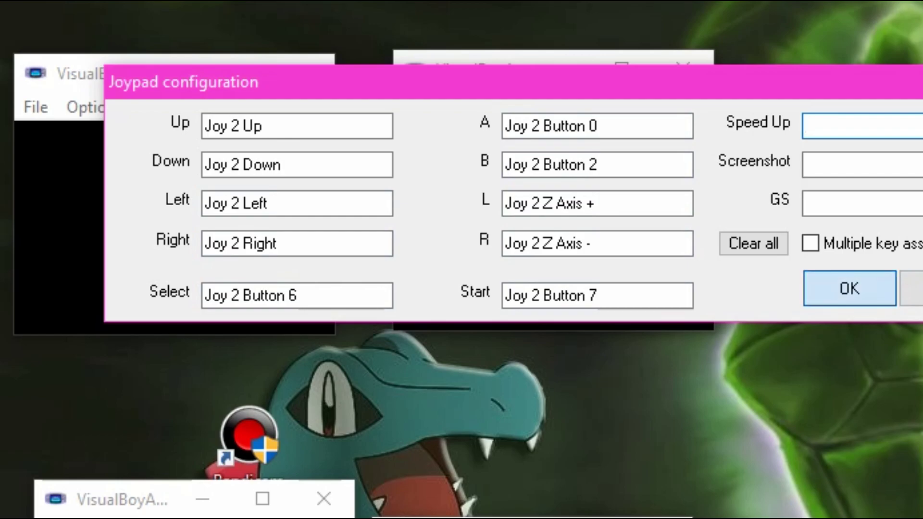
left_click(850, 288)
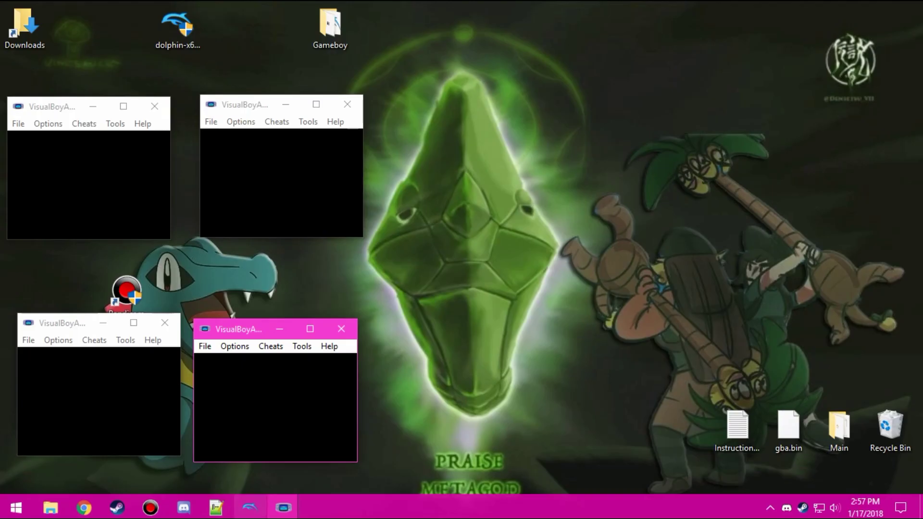
- Switch to Dolphin and start the Four Swords Adventures game
mouse_move(250, 507)
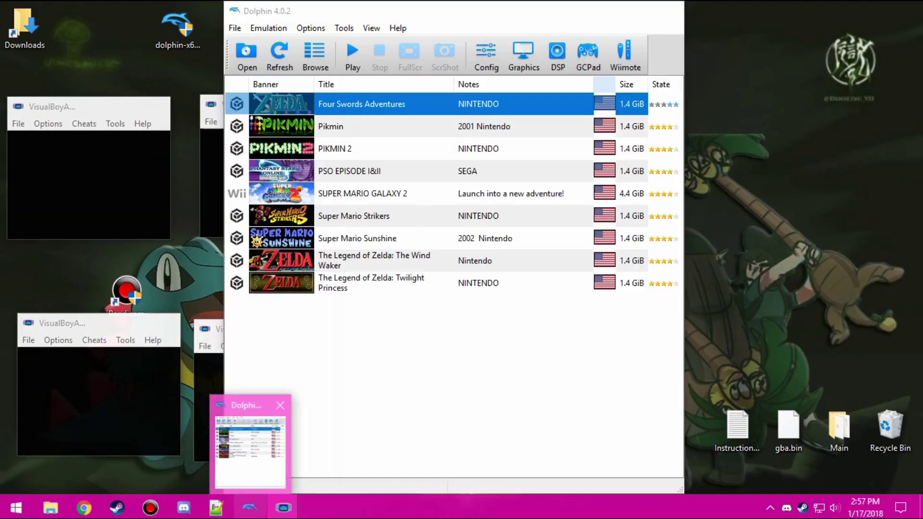
left_click(250, 447)
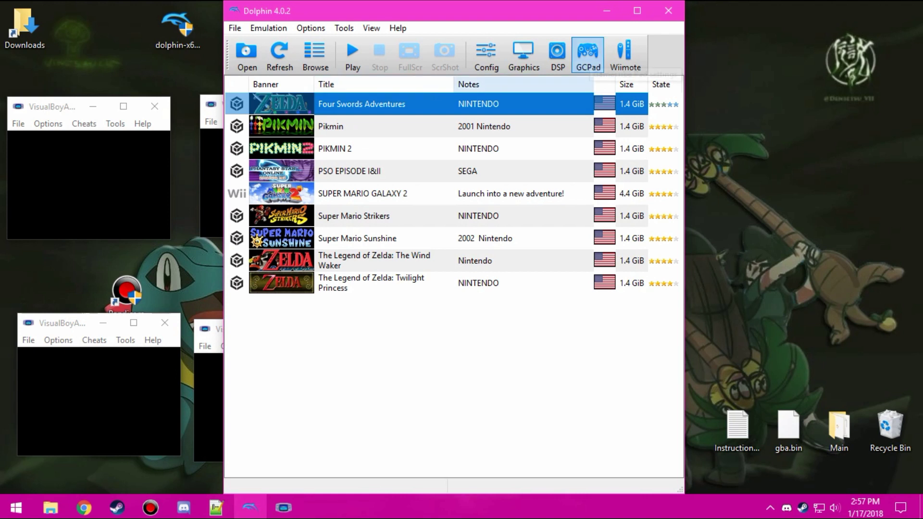
left_click(353, 57)
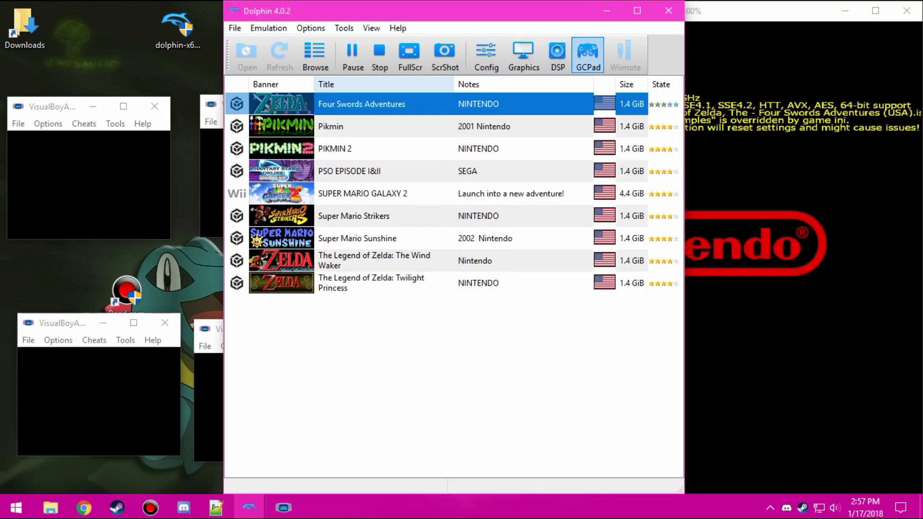
- Check the GameCube Pad 1 mapping, and set the GameCube Port 1 device to Standard Controller
left_click(587, 54)
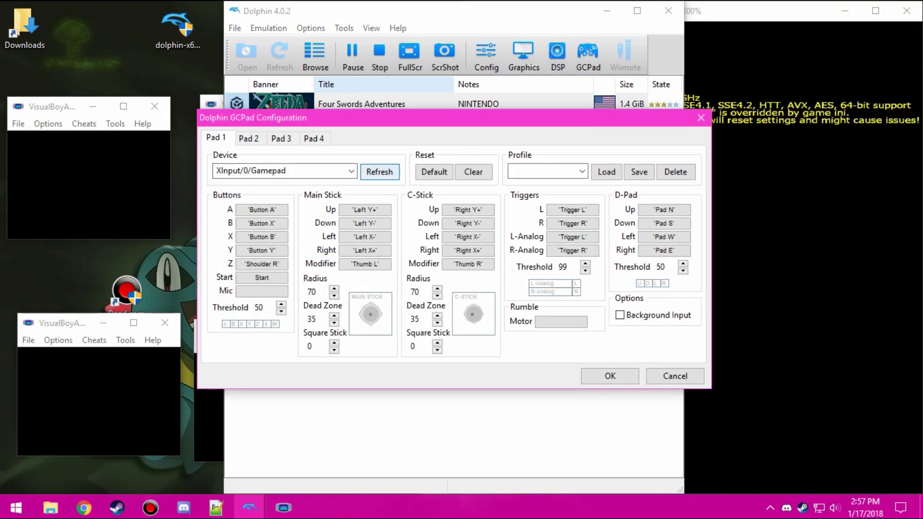
left_click(610, 376)
left_click(486, 57)
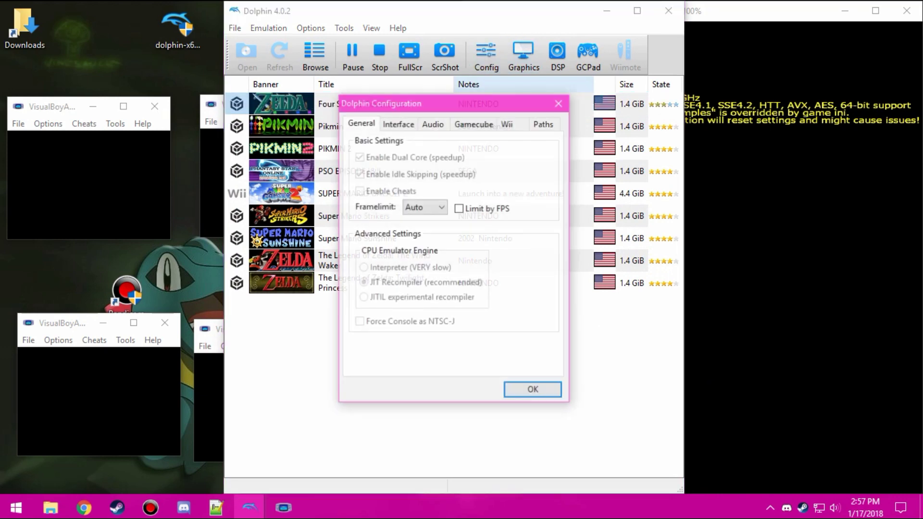
left_click(474, 124)
left_click(432, 290)
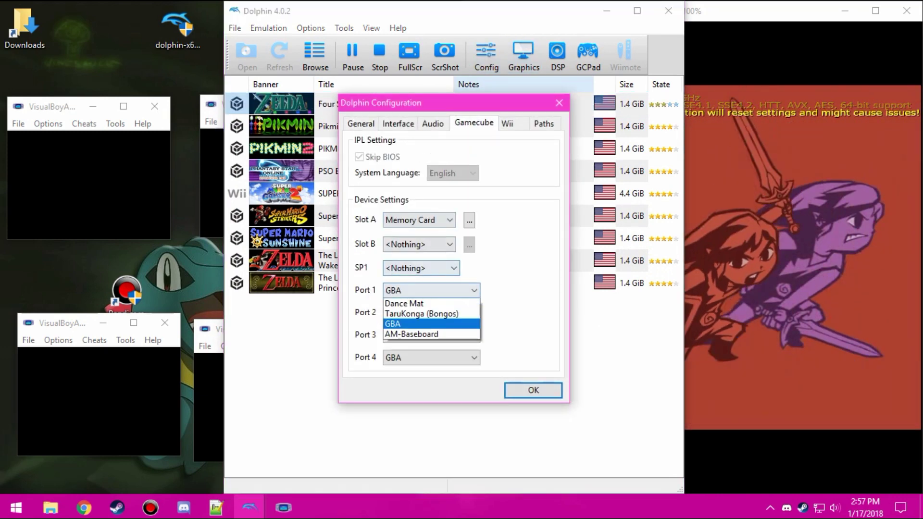
left_click(429, 315)
left_click(533, 390)
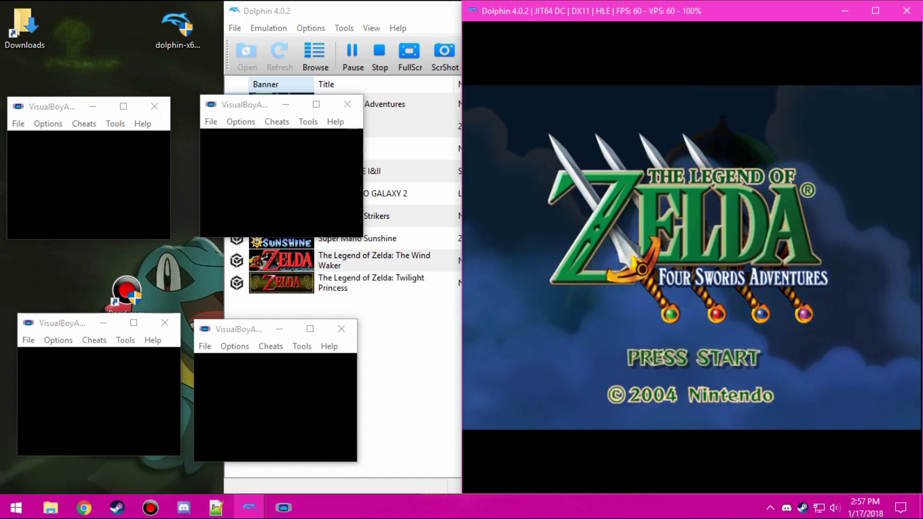
- Continue past the game's title screen and load Quest Log 1 of Hyrulean Adventure
key("Return")
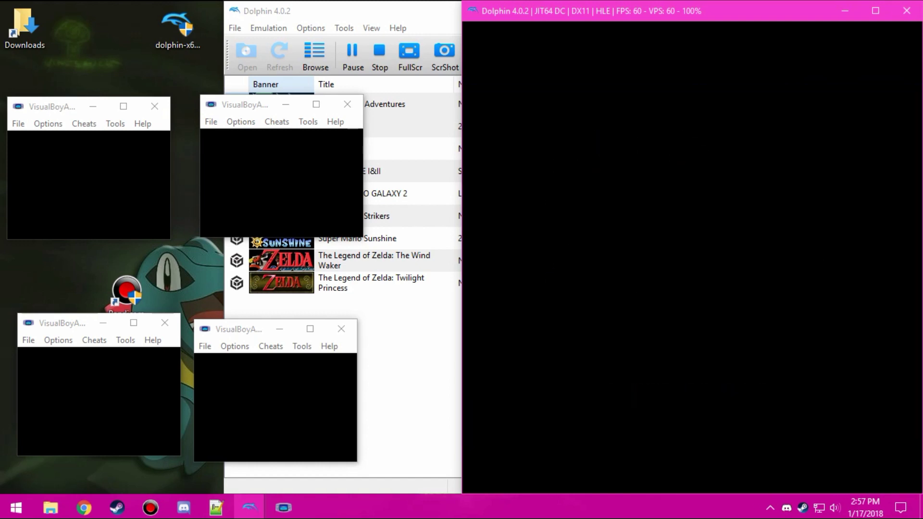
key("x")
key("x")
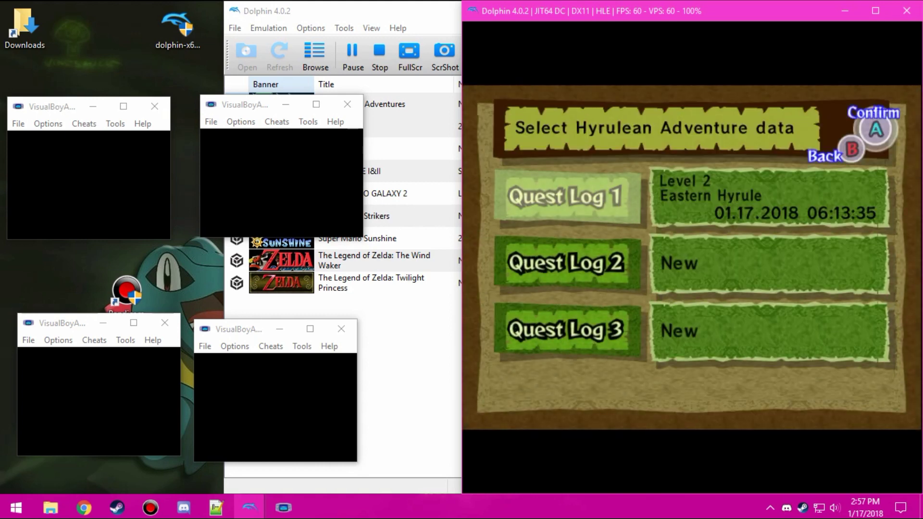
key("Return")
key("Return")
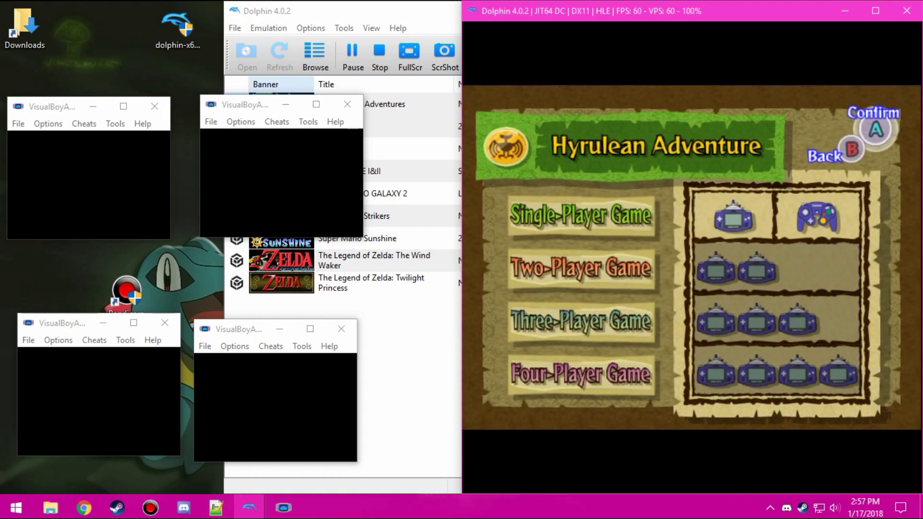
- Choose Four-Player Game as the Hyrulean Adventure mode
key("Down")
key("Down")
key("Down")
key("Return")
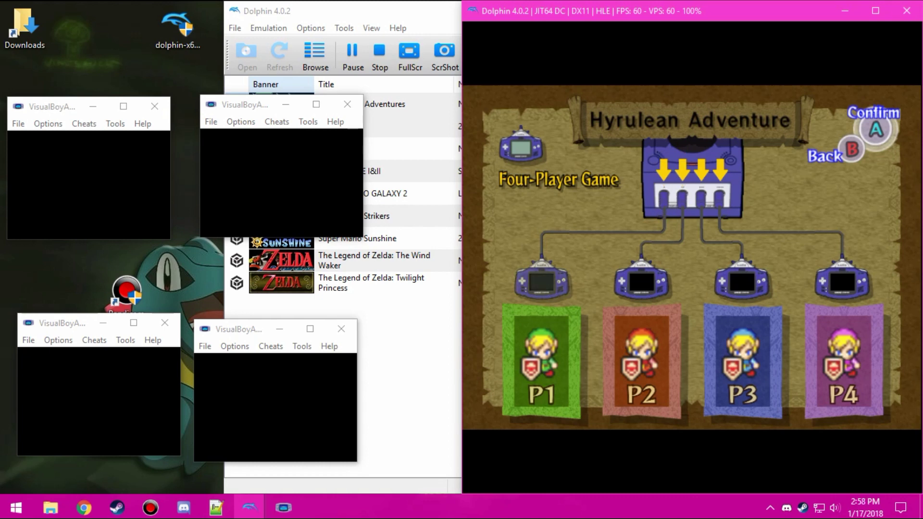
- Return to Dolphin's GameCube settings, set the Port 1 device to GBA, and close the configuration
key("alt+Tab")
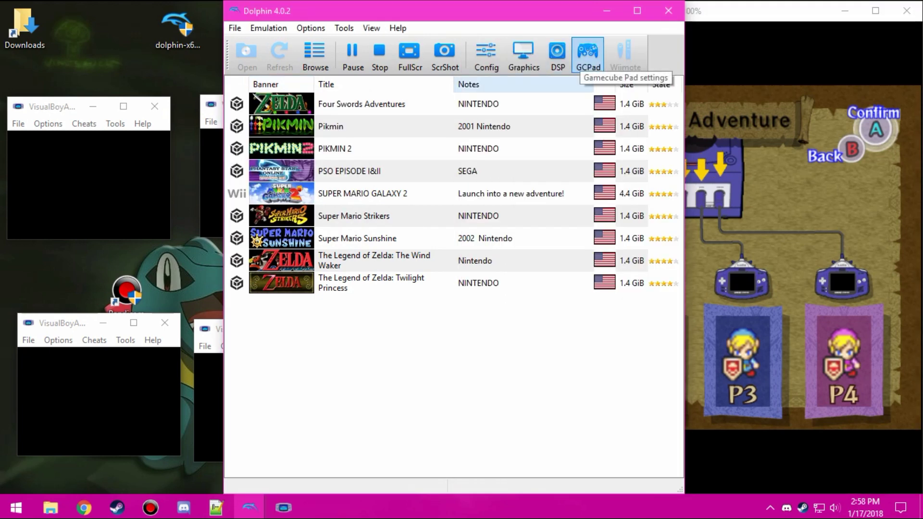
left_click(495, 63)
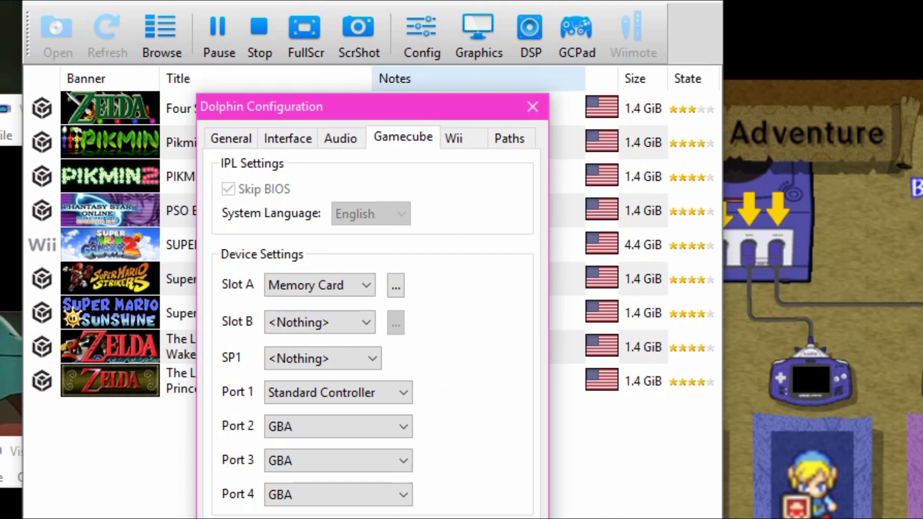
left_click(337, 392)
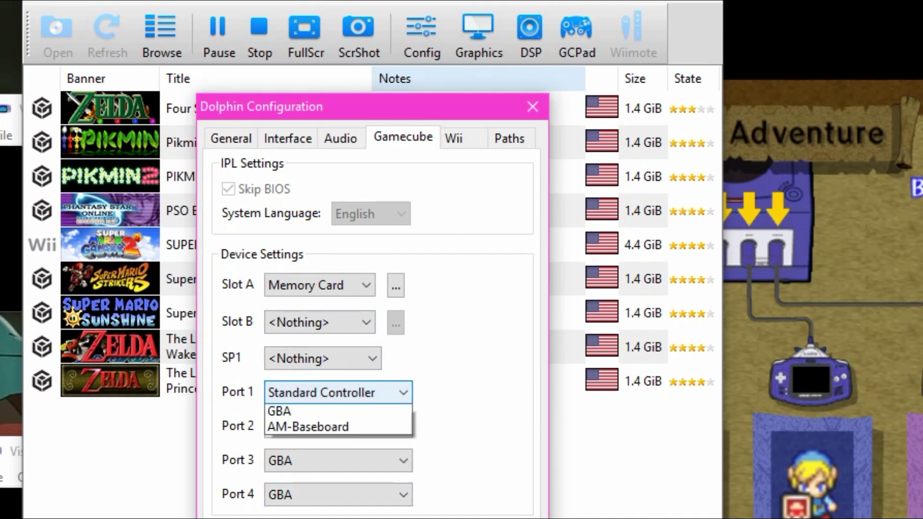
left_click(279, 491)
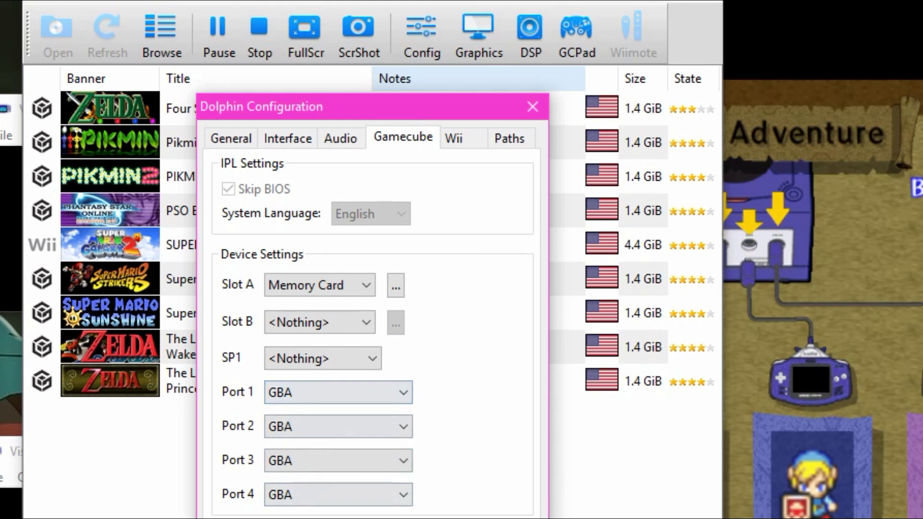
key("Escape")
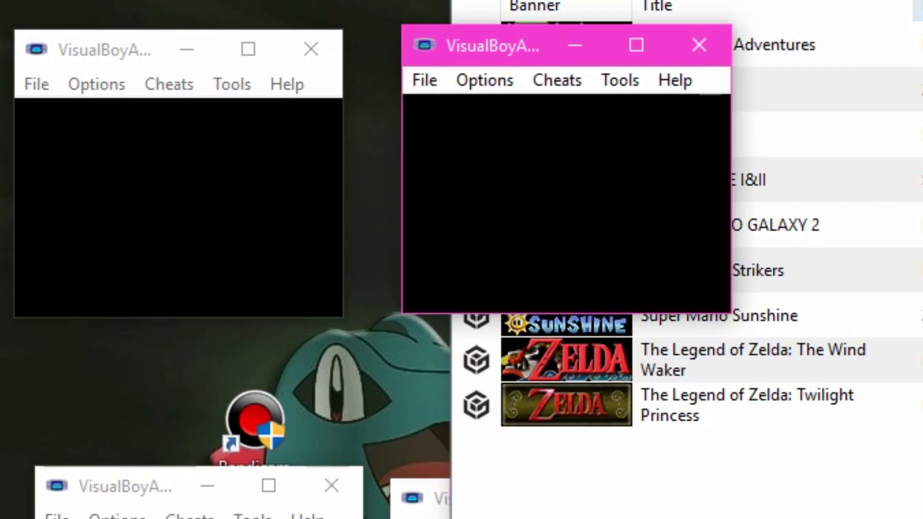
- Enable the Joybus connection with address 127.0.0.1 in the first player's VisualBoyAdvance-M window and confirm
left_click(425, 499)
left_click(37, 84)
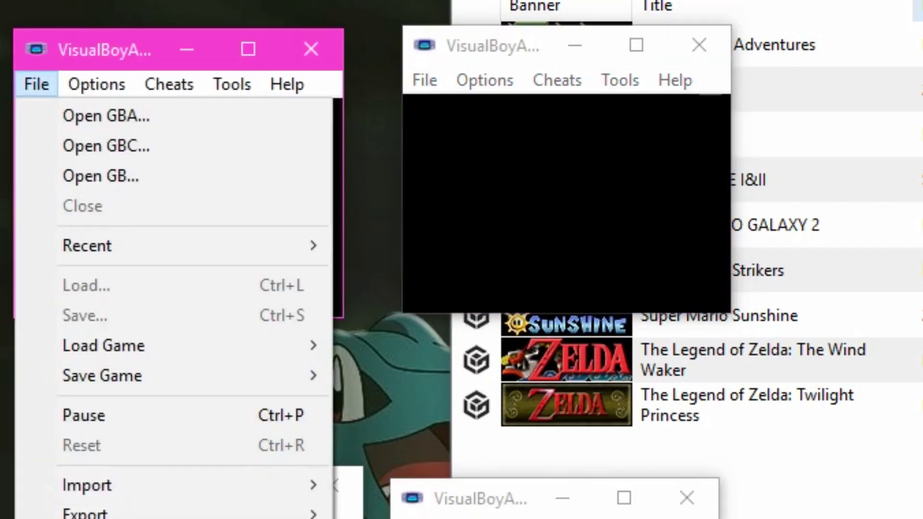
mouse_move(97, 84)
key("Left")
key("Right")
key("Down")
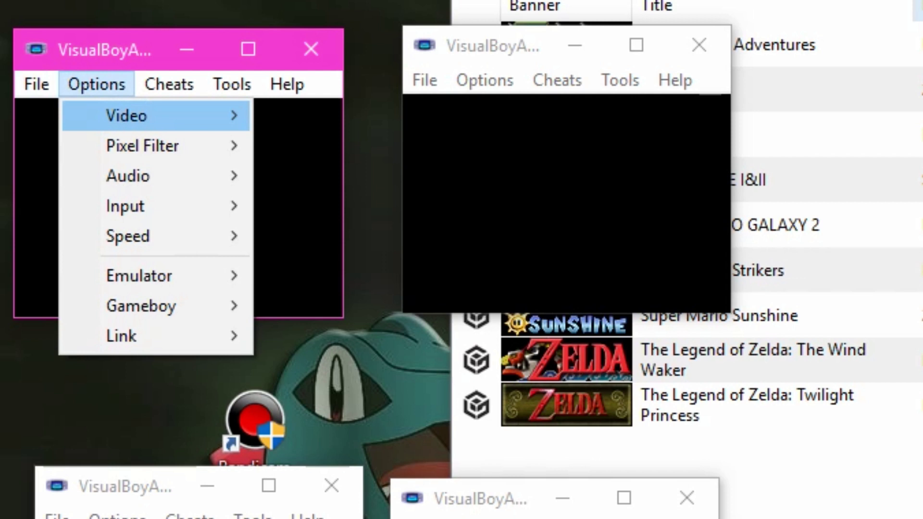
key("Down")
key("Down")
key("Down")
key("Down")
key("Down")
key("Down")
key("Down")
key("Right")
key("Down")
key("Down")
key("Down")
key("Return")
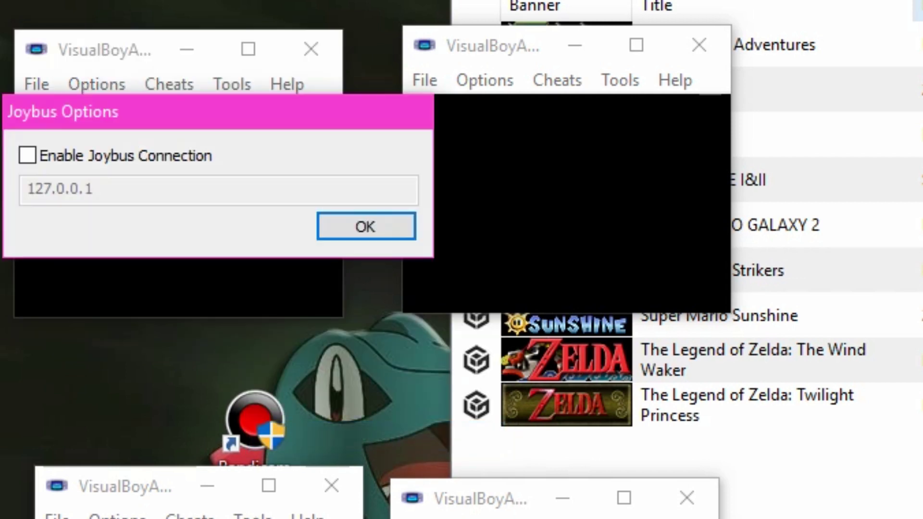
key("space")
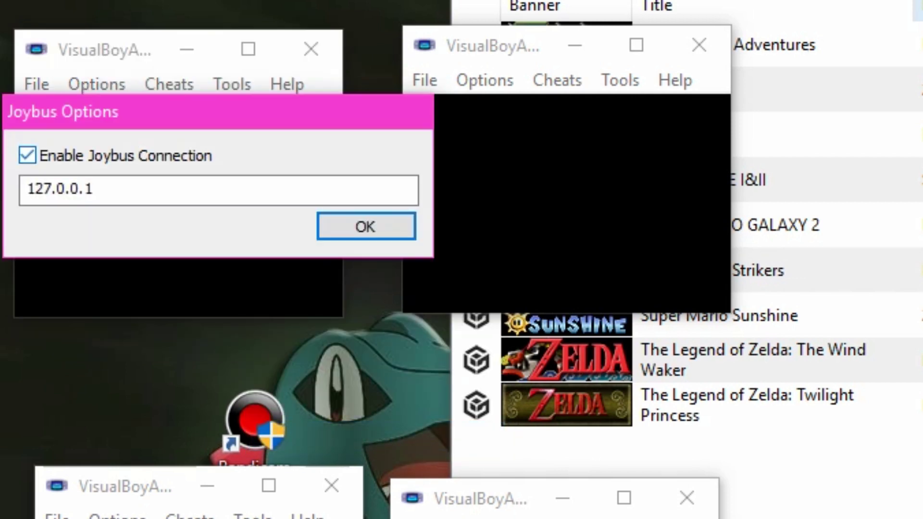
key("Return")
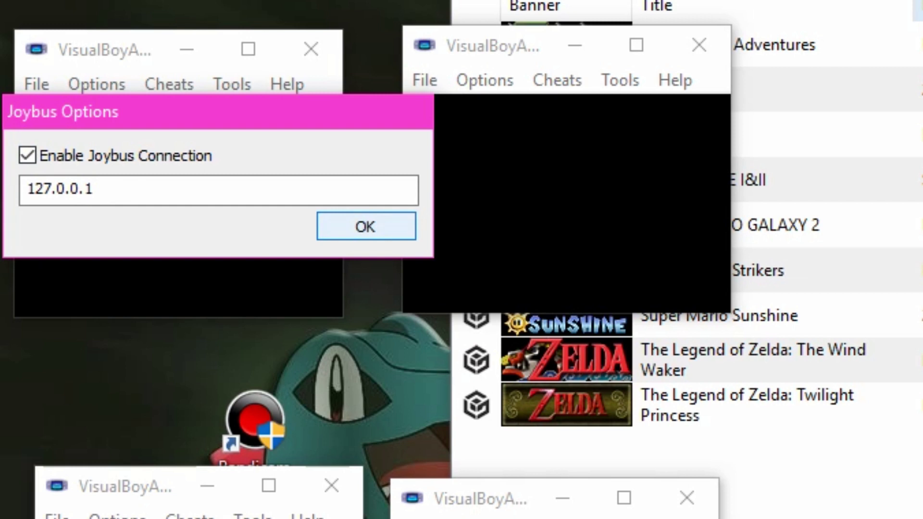
key("Tab")
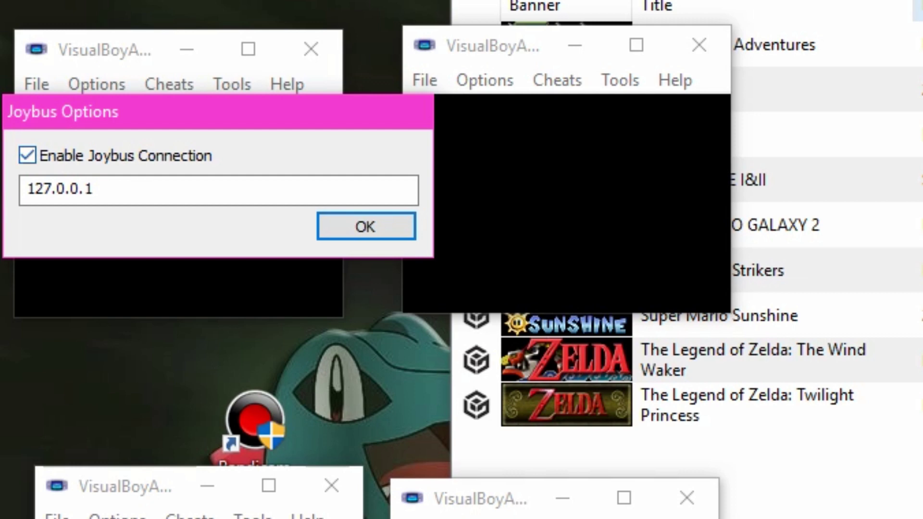
left_click(922, 1)
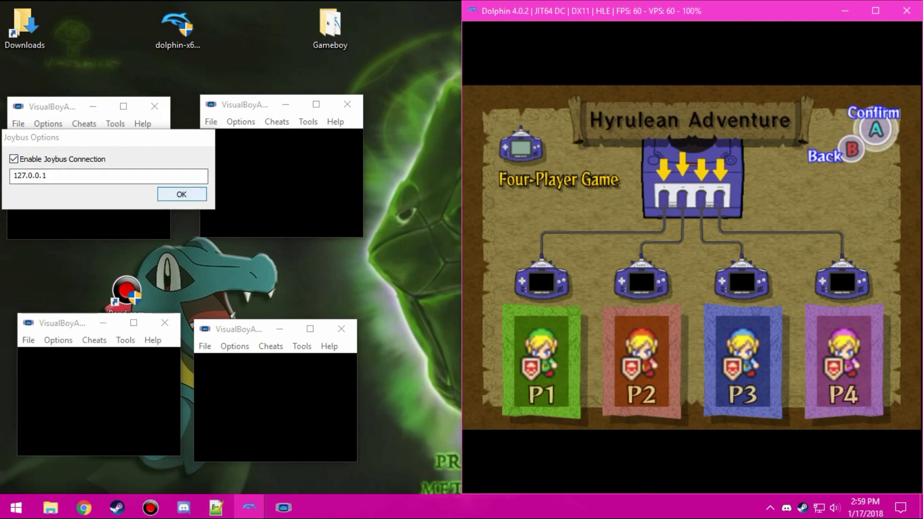
left_click(181, 195)
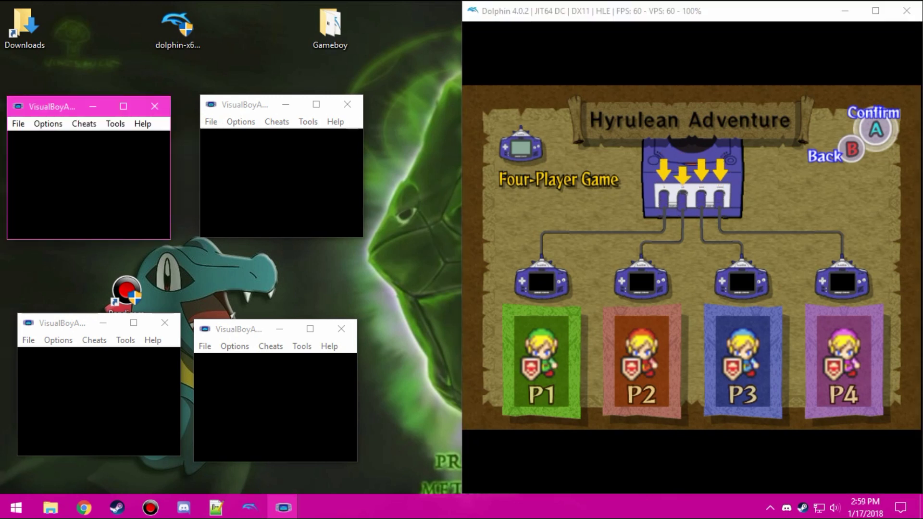
- Load gba.bin from the Gameboy folder as the GBA ROM in the first player's VisualBoyAdvance-M window
left_click(19, 124)
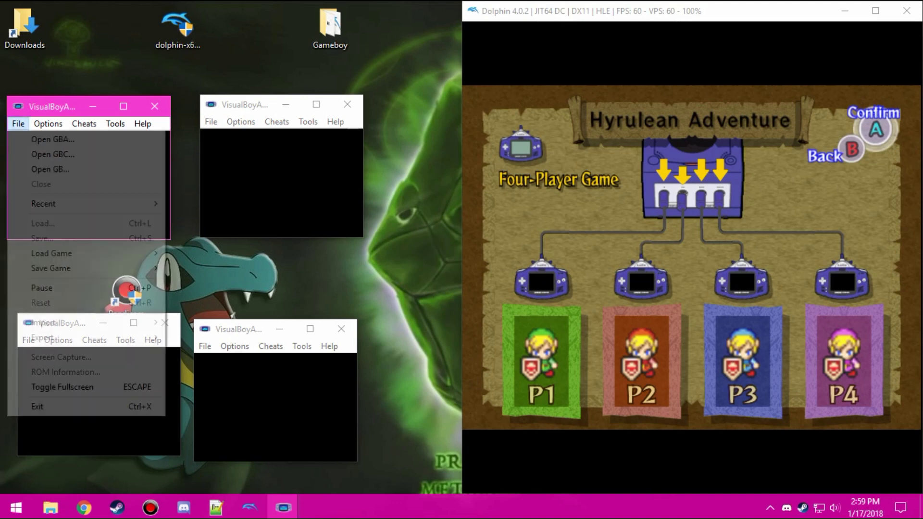
key("Return")
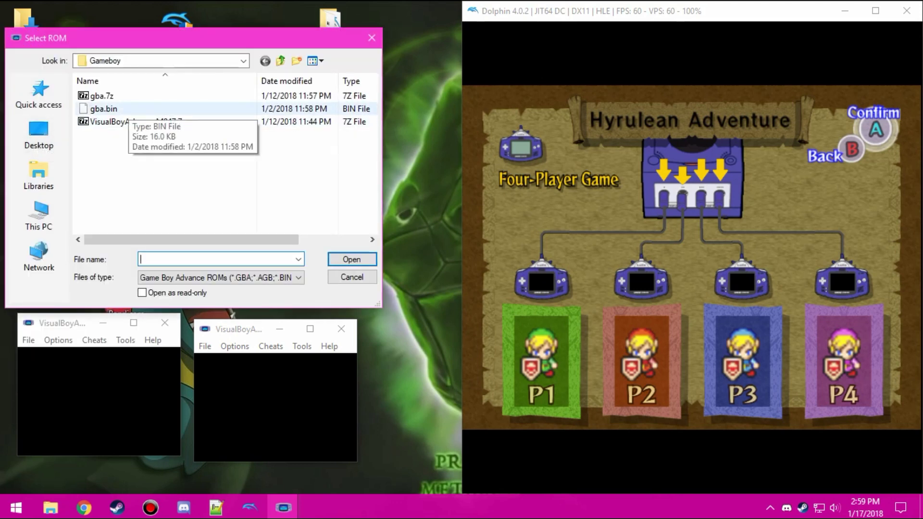
double_click(104, 109)
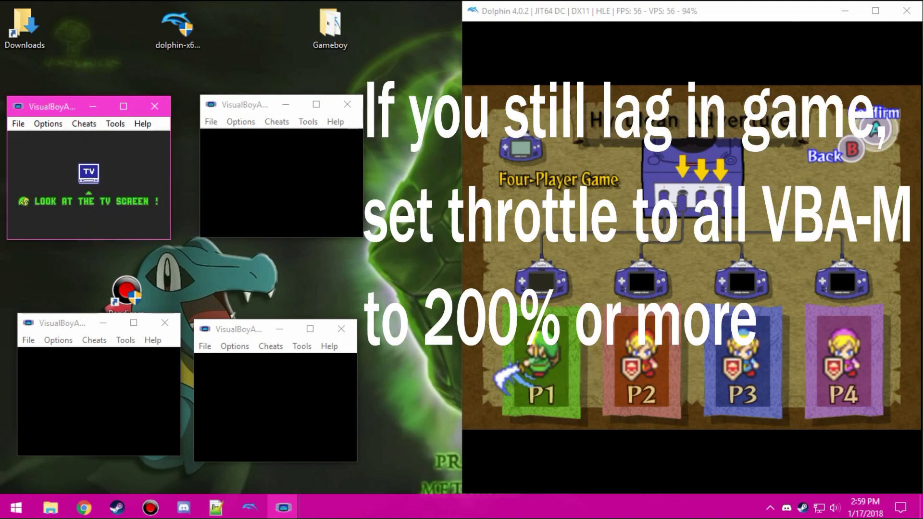
- Enable the Joybus connection with address 127.0.0.1 in the second player's VisualBoyAdvance-M window
left_click(241, 122)
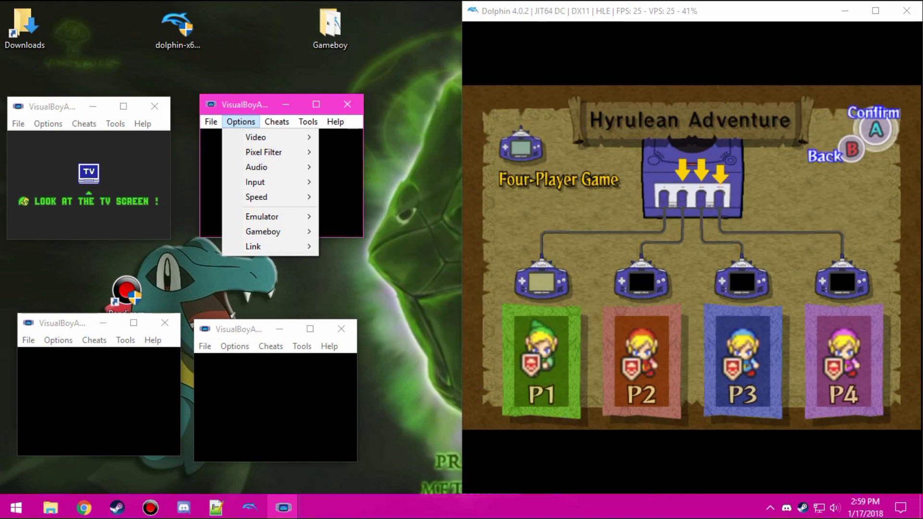
mouse_move(269, 247)
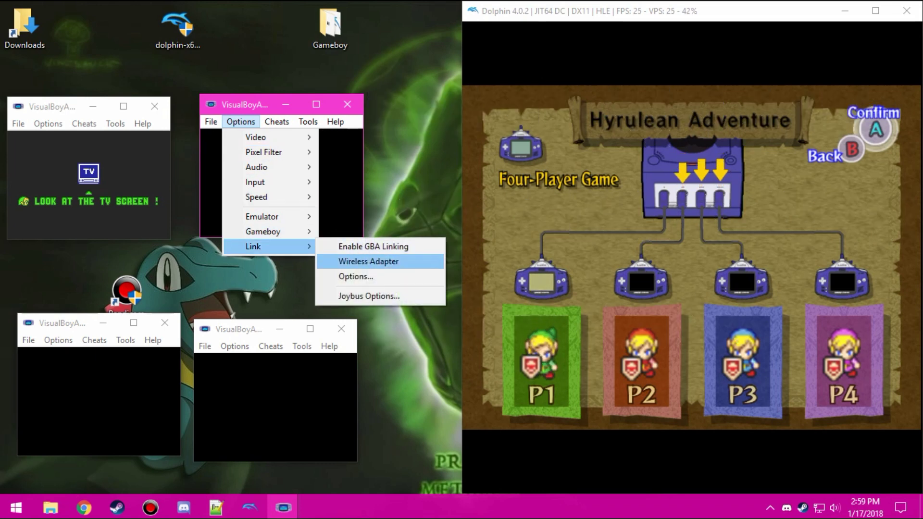
left_click(369, 296)
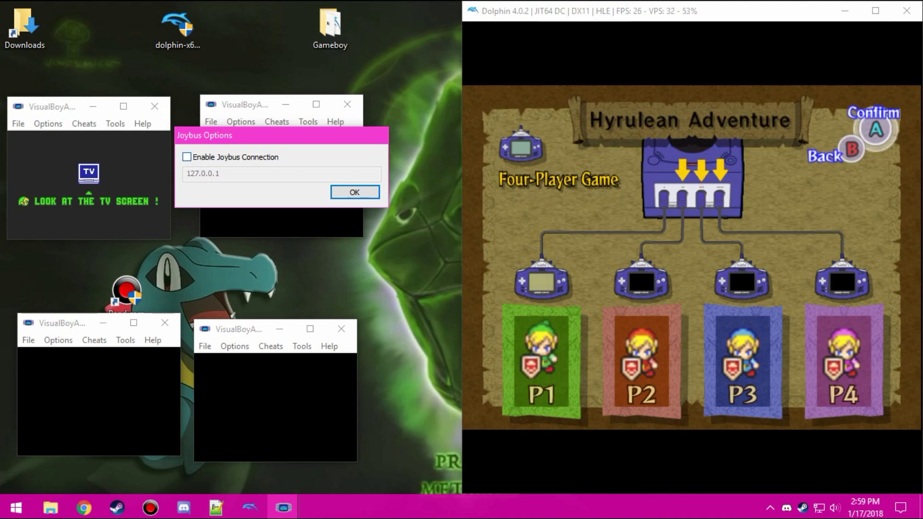
left_click(187, 157)
left_click(354, 192)
- Load gba.bin as the GBA ROM in the second player's VisualBoyAdvance-M window
left_click(211, 122)
left_click(243, 136)
double_click(243, 136)
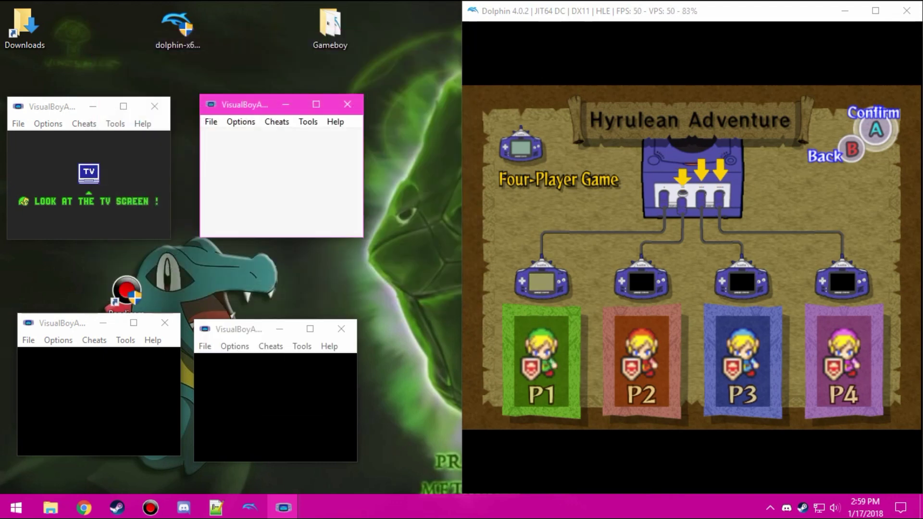
- Enable the Joybus connection with address 127.0.0.1 in the third player's VisualBoyAdvance-M window
left_click(59, 341)
mouse_move(87, 465)
left_click(192, 466)
left_click(14, 375)
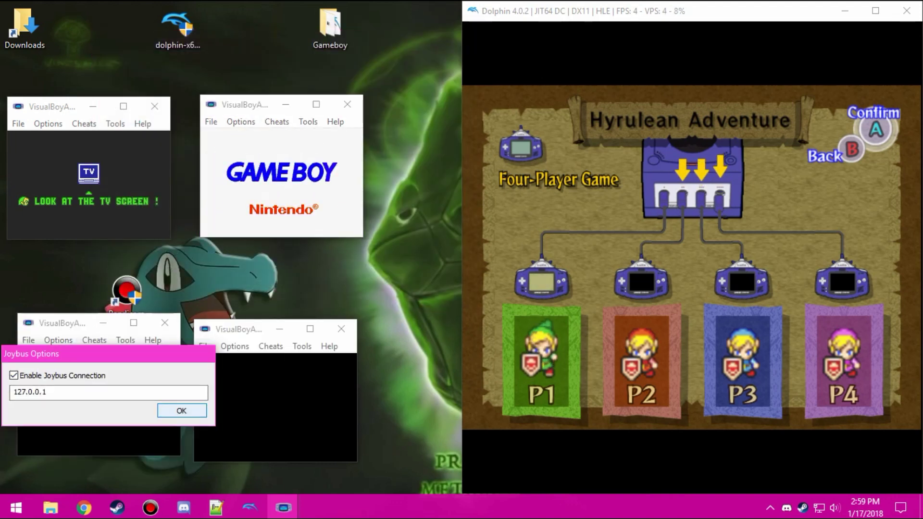
left_click(182, 411)
- Load gba.bin as the GBA ROM in the third player's VisualBoyAdvance-M window
left_click(29, 341)
left_click(53, 55)
double_click(103, 289)
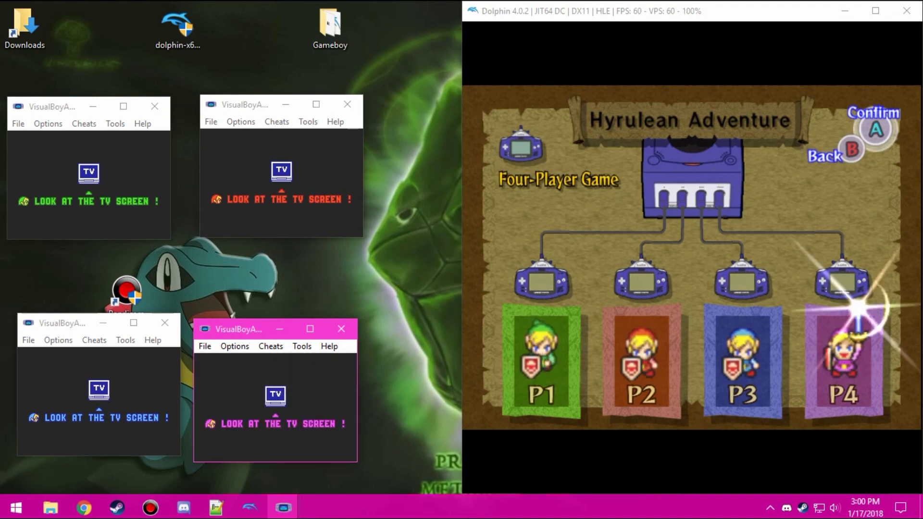
- Confirm the Four-Player Game and start The Coast in Level 2, Eastern Hyrule, from the world map
key("z")
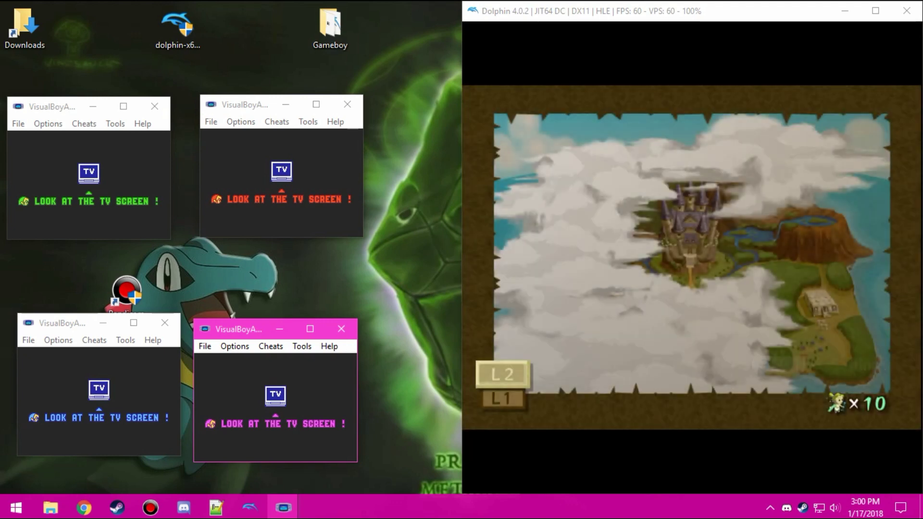
key("z")
key("z")
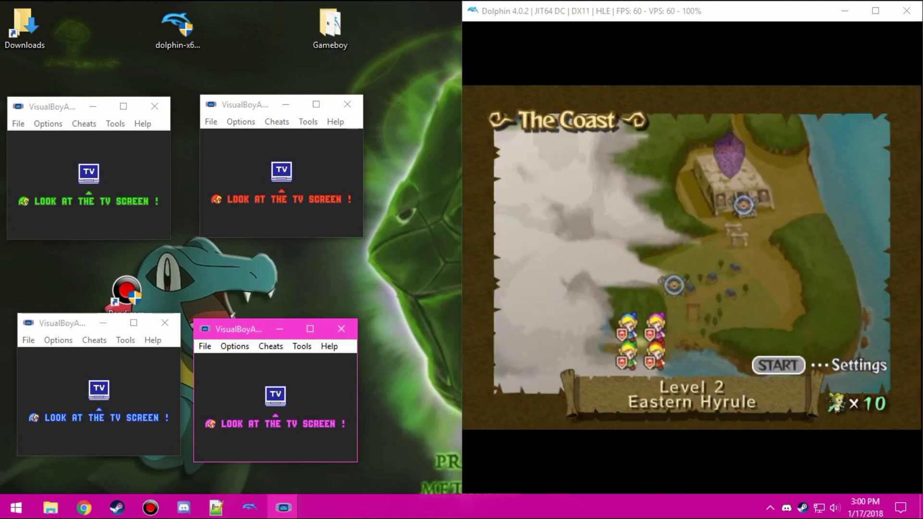
key("z")
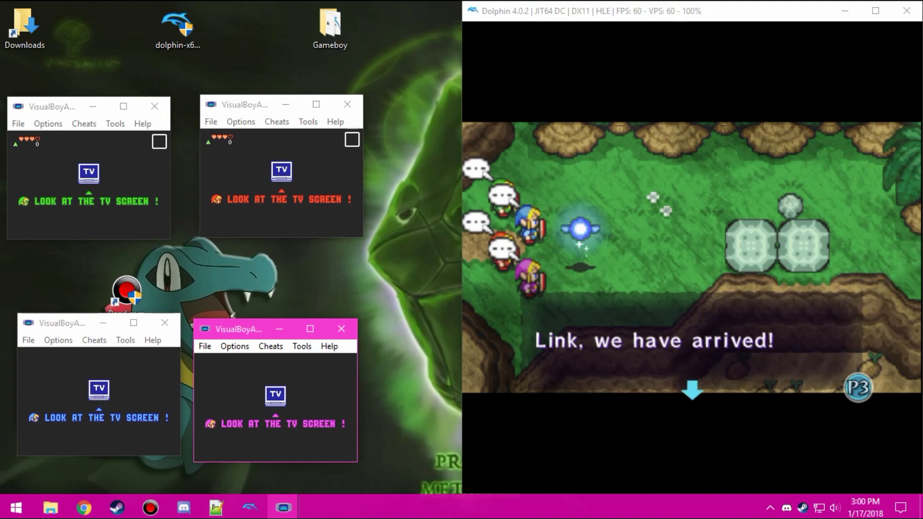
- Dismiss the arrival dialogue at The Coast and walk Link into the stage
key("z")
key("Return")
key("Right")
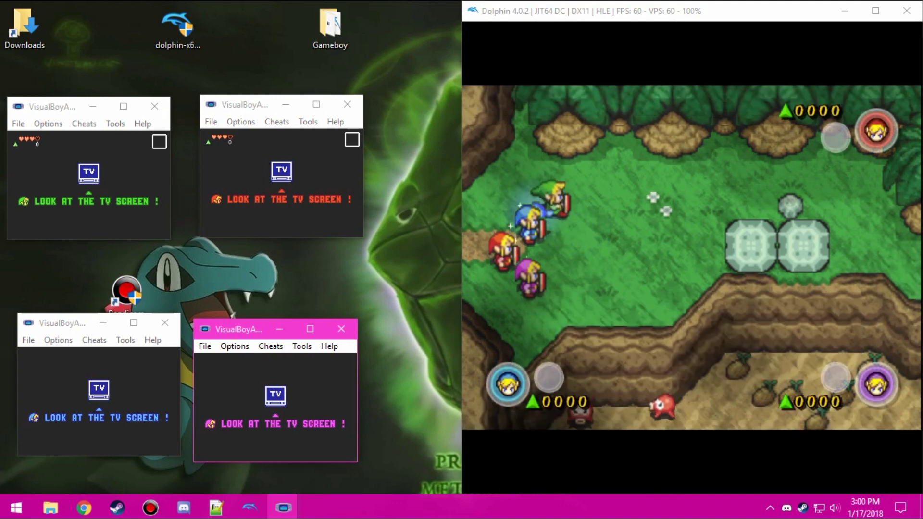
key("Down")
key("Right")
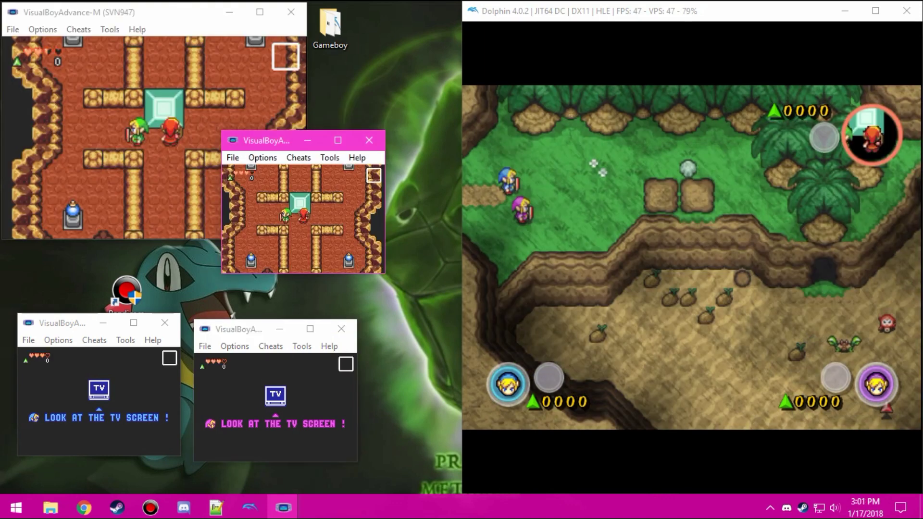
- Enlarge the second player's VisualBoyAdvance-M window
left_click_drag(385, 274, 506, 362)
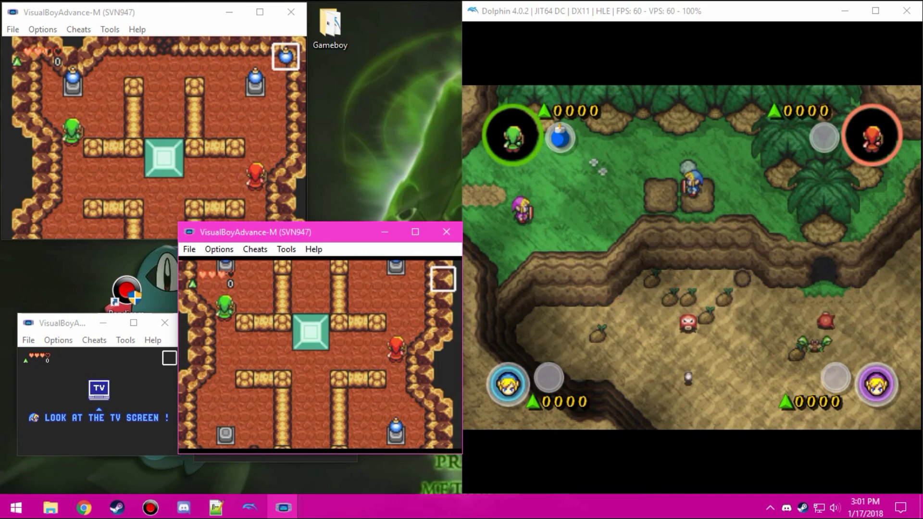
- Check the fourth player's VisualBoyAdvance-M input configuration in use and review the Config 4 joypad mapping
mouse_move(283, 508)
left_click(439, 444)
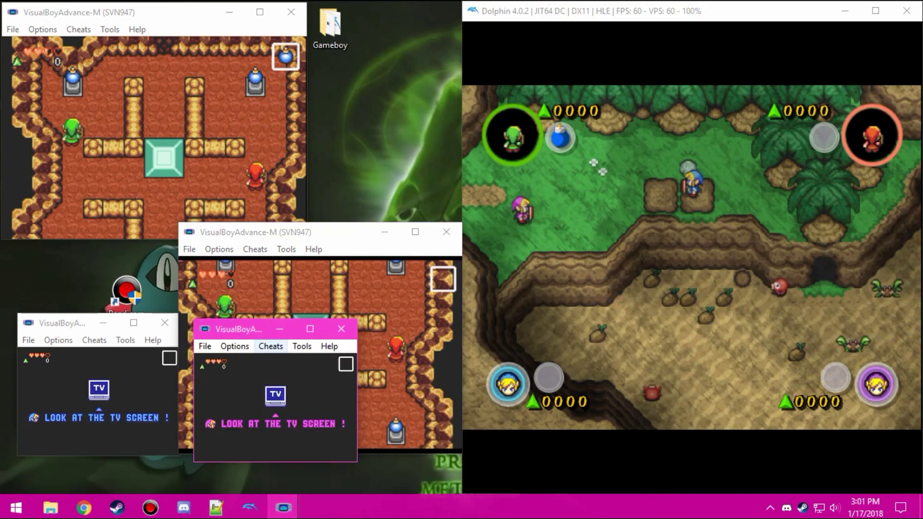
left_click(235, 346)
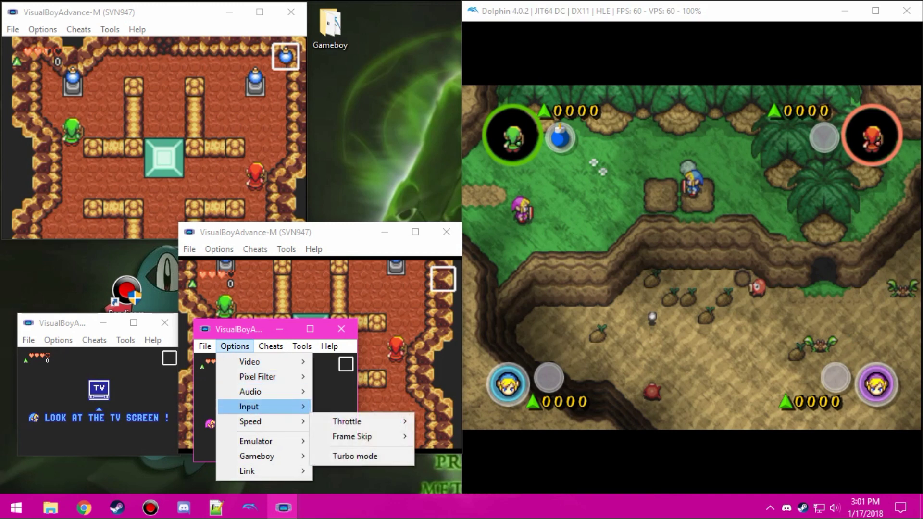
mouse_move(248, 407)
mouse_move(339, 422)
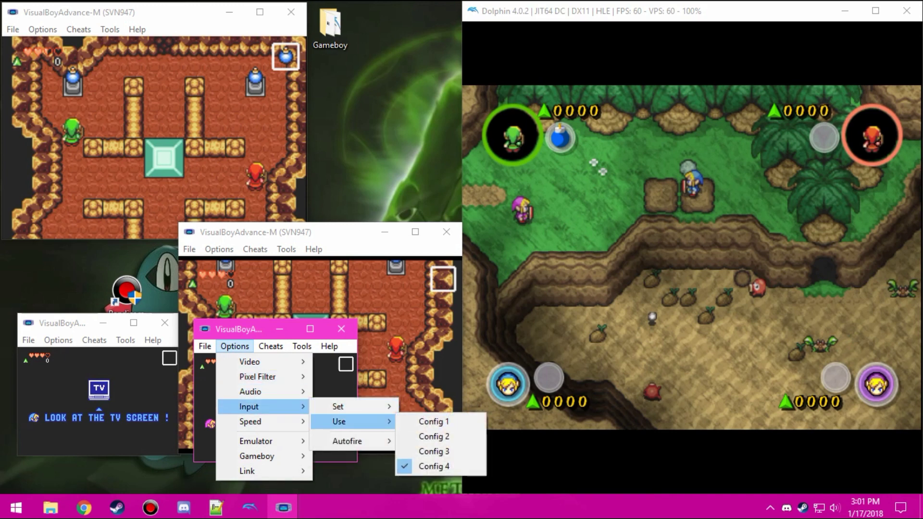
key("Up")
key("Right")
key("Up")
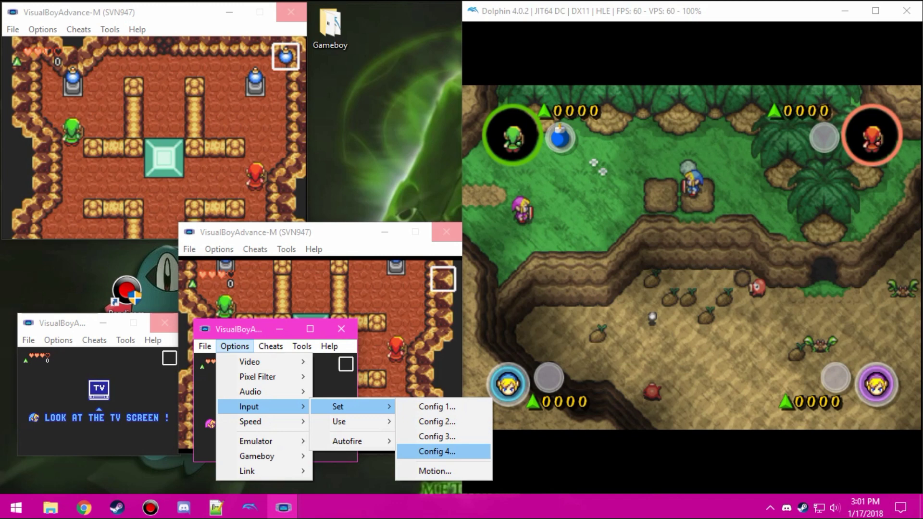
key("Return")
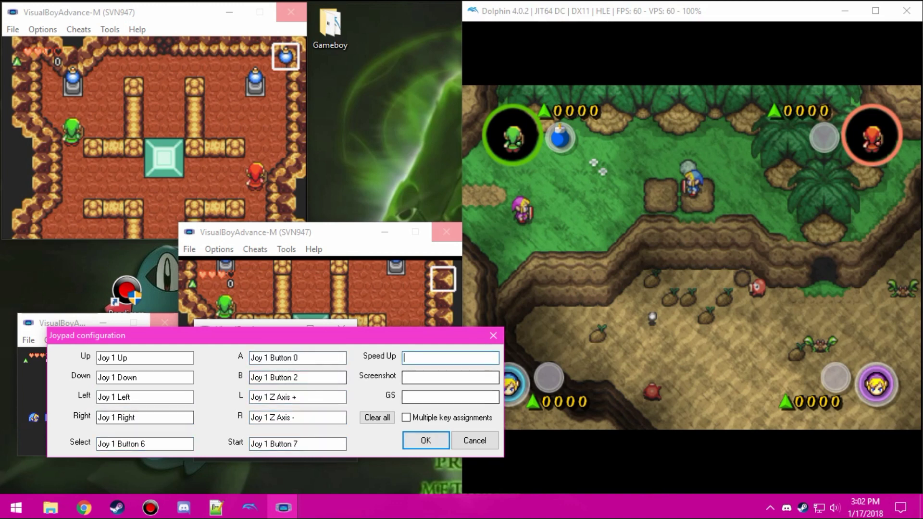
key("Return")
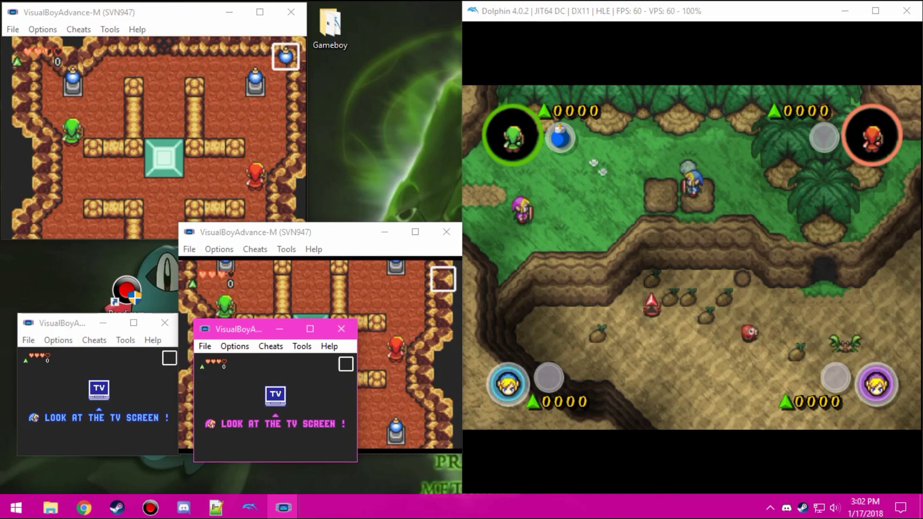
- Switch to the second player's VisualBoyAdvance-M window and test moving the Links in both horizontal directions
key("alt+Tab")
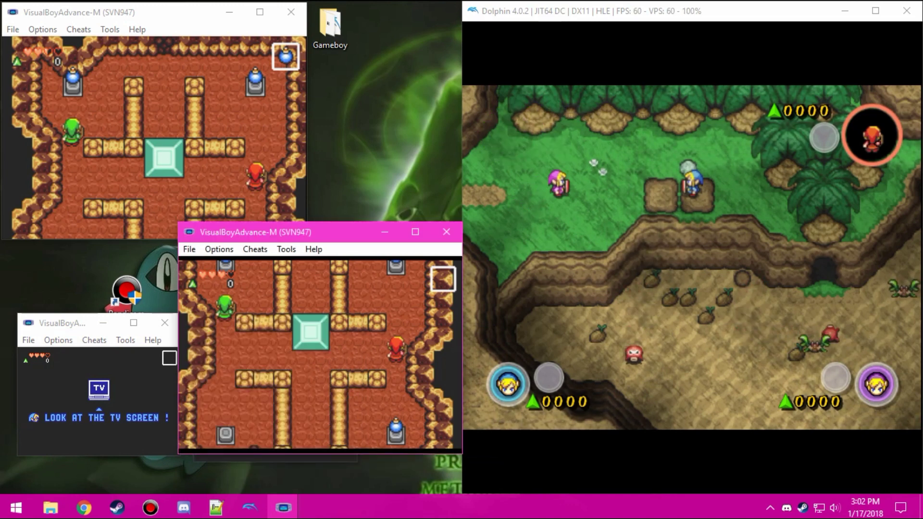
key("Right")
key("Left")
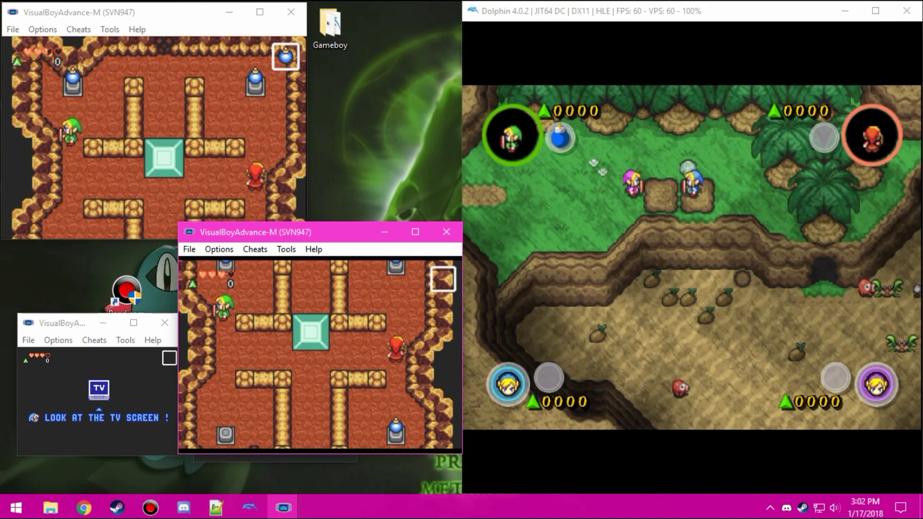